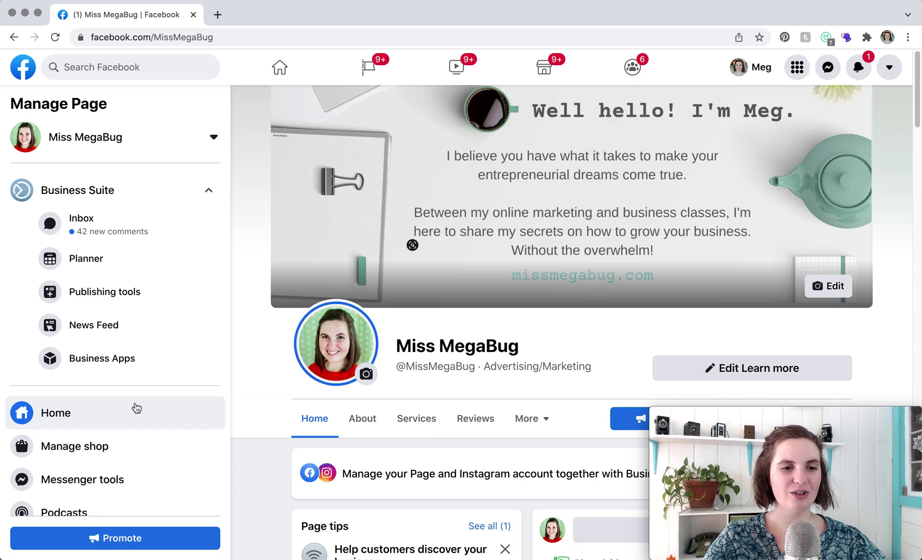
- Go to the Miss MegaBug page's Events area and start a new event
{"action": "scroll", "coordinate": [120, 412], "scroll_direction": "down", "scroll_amount": 2}
{"action": "scroll", "coordinate": [120, 412], "scroll_direction": "down", "scroll_amount": 3}
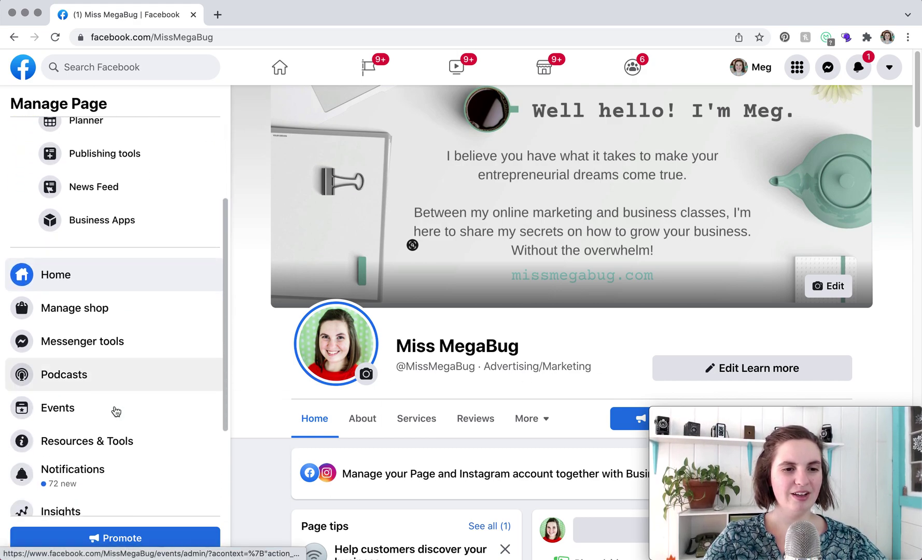
{"action": "left_click", "coordinate": [71, 412]}
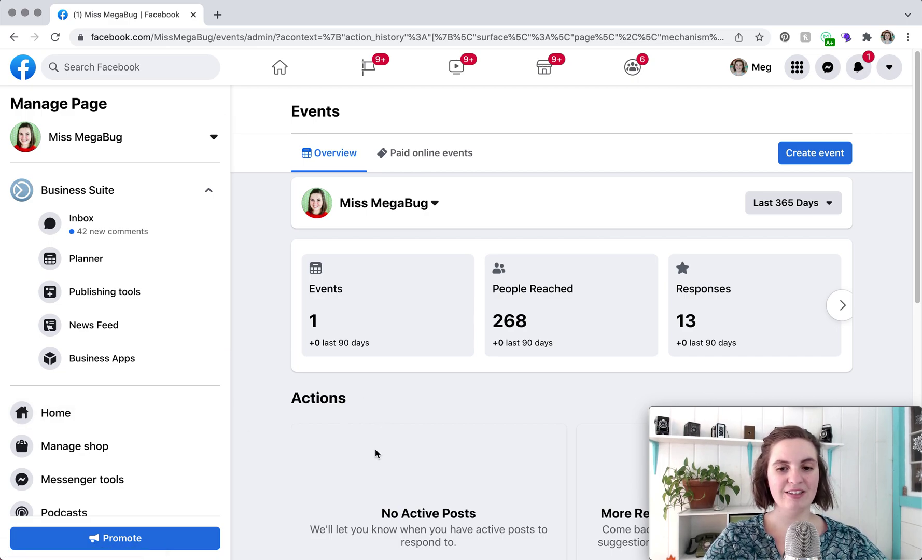
{"action": "scroll", "coordinate": [374, 449], "scroll_direction": "down", "scroll_amount": 5}
{"action": "scroll", "coordinate": [374, 450], "scroll_direction": "down", "scroll_amount": 5}
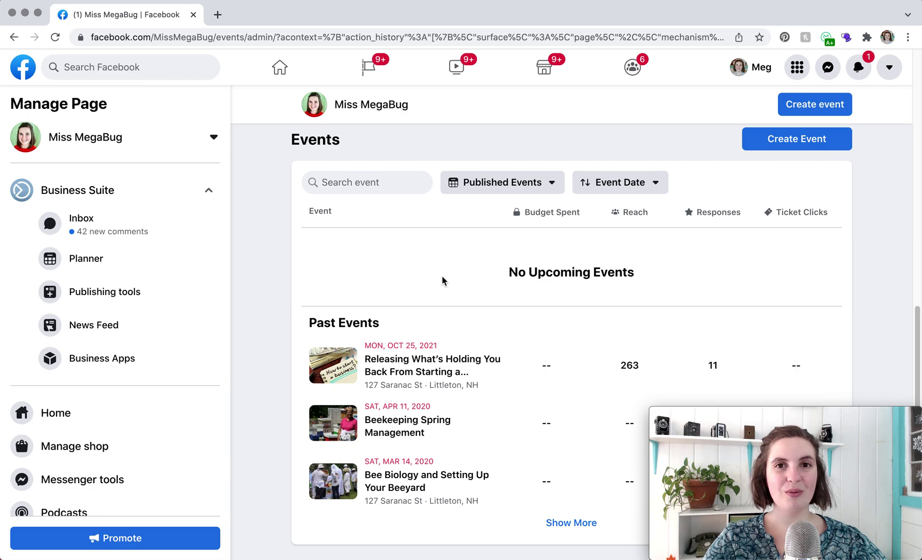
{"action": "left_click", "coordinate": [815, 142]}
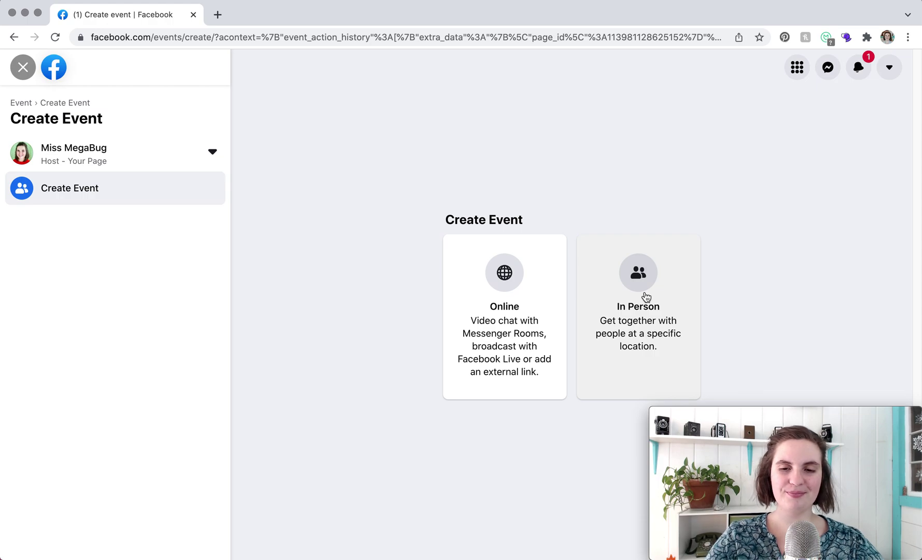
- Choose In Person as the event type
{"action": "left_click", "coordinate": [645, 296]}
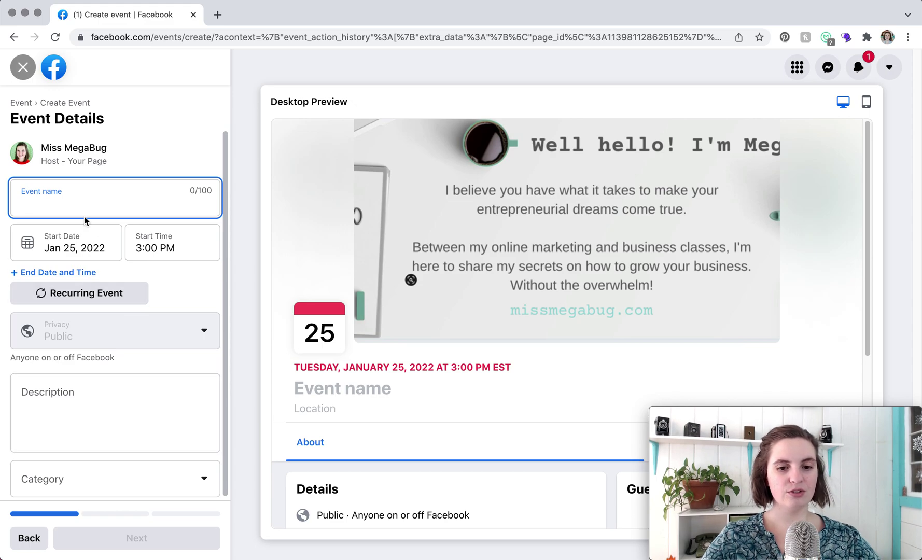
- Name the event 'Test Event' and set its start date to January 27, 2022
{"action": "type", "text": "Test Event"}
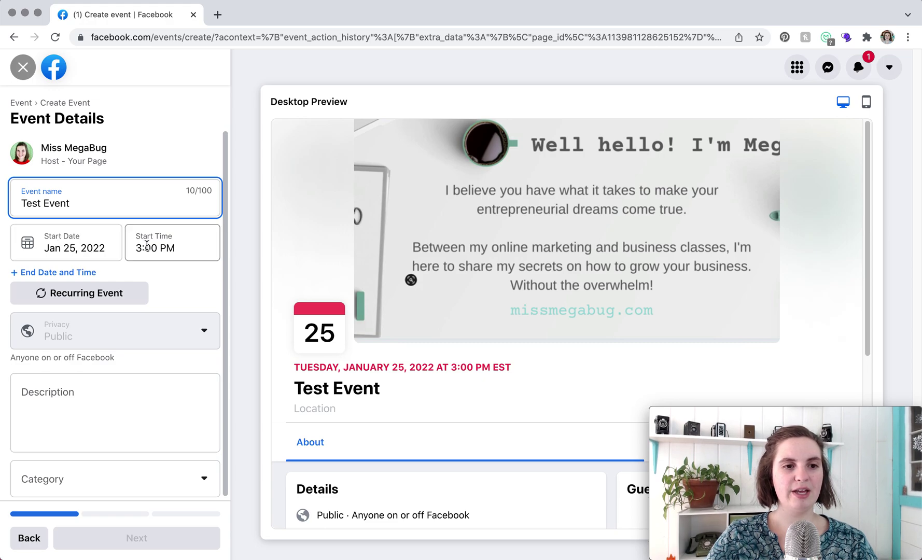
{"action": "left_click", "coordinate": [62, 273]}
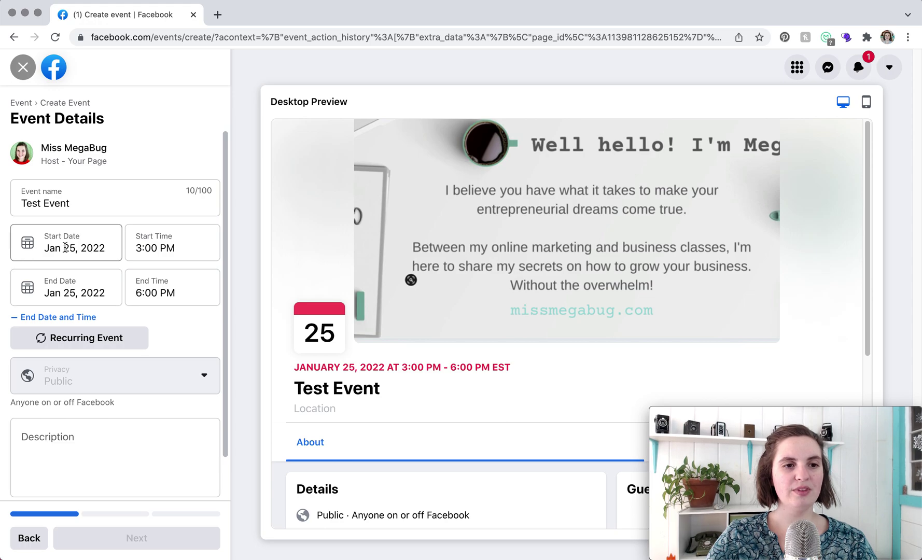
{"action": "left_click", "coordinate": [27, 242]}
{"action": "left_click", "coordinate": [130, 404]}
- Set the event's start time to 5:00 PM
{"action": "left_click", "coordinate": [141, 251]}
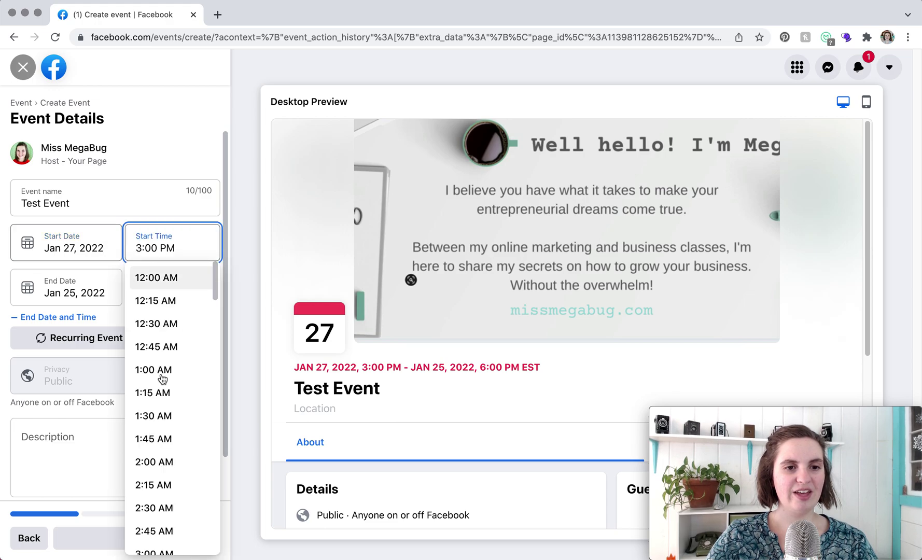
{"action": "scroll", "coordinate": [162, 413], "scroll_direction": "down", "scroll_amount": 2}
{"action": "scroll", "coordinate": [162, 413], "scroll_direction": "down", "scroll_amount": 2}
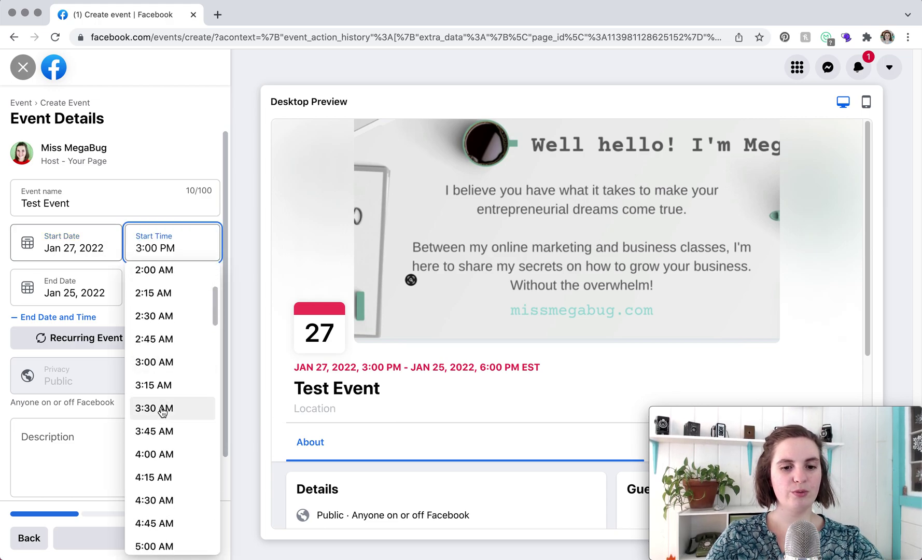
{"action": "type", "text": "5"}
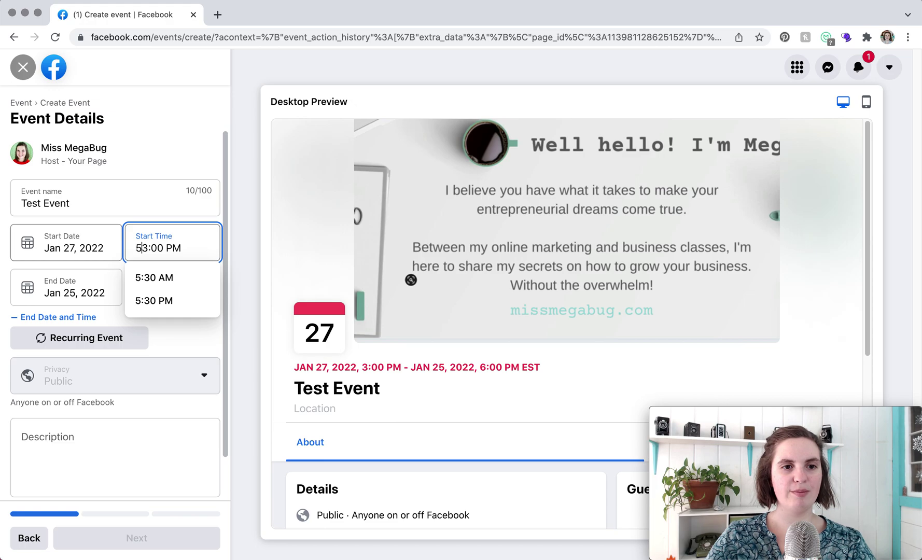
{"action": "key", "text": "Delete"}
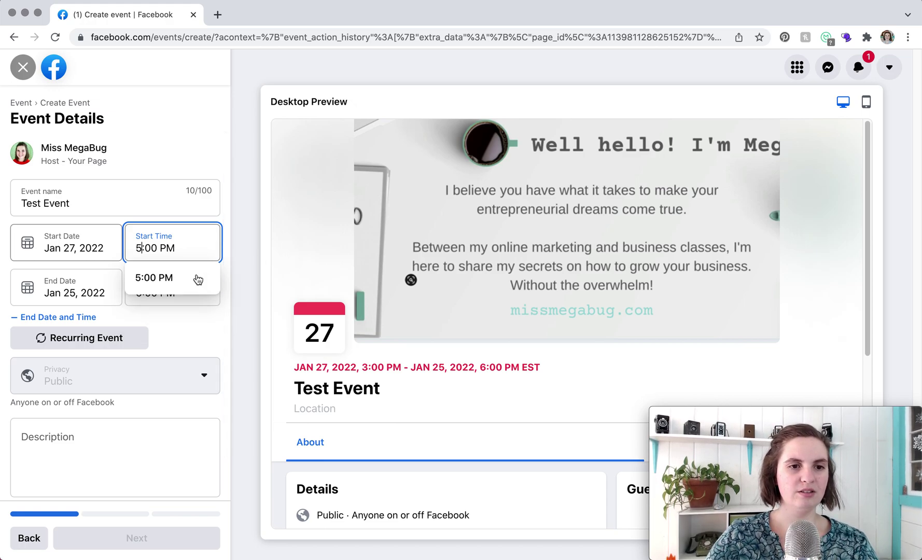
{"action": "left_click", "coordinate": [167, 277]}
- Try an end date of January 28, remove it again, and make the event recurring
{"action": "left_click", "coordinate": [91, 295]}
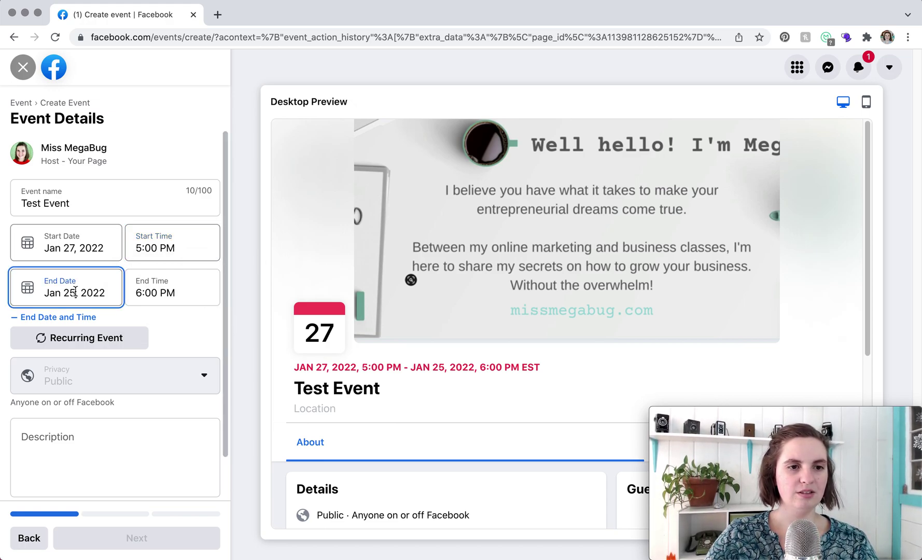
{"action": "left_click", "coordinate": [155, 449]}
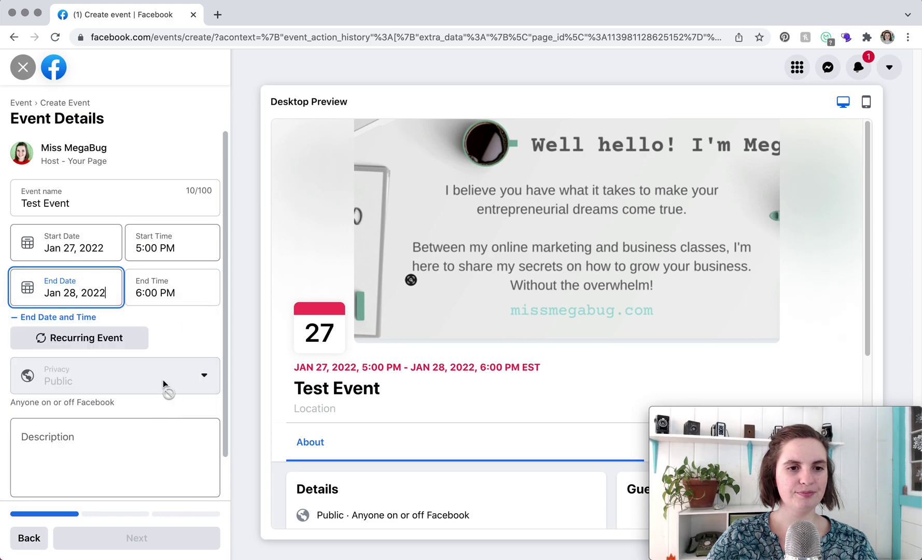
{"action": "left_click", "coordinate": [193, 324]}
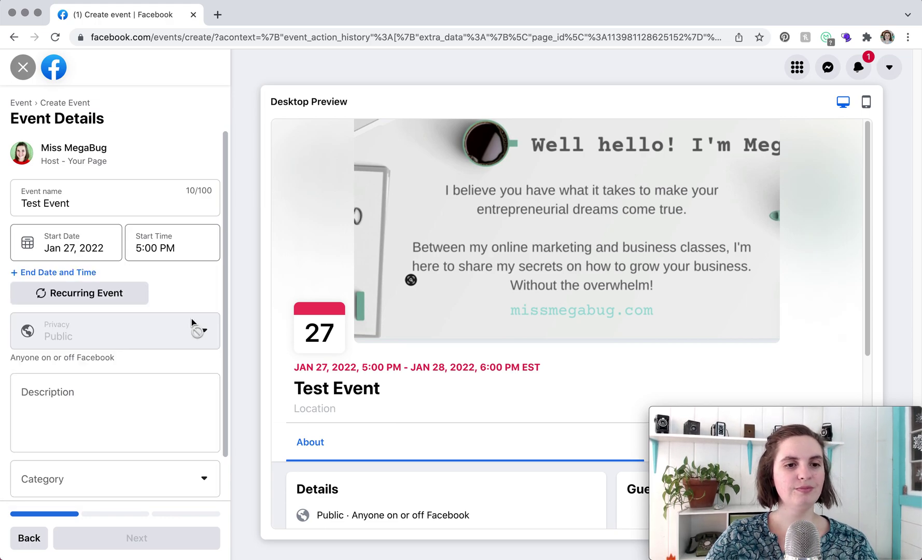
{"action": "left_click", "coordinate": [93, 298]}
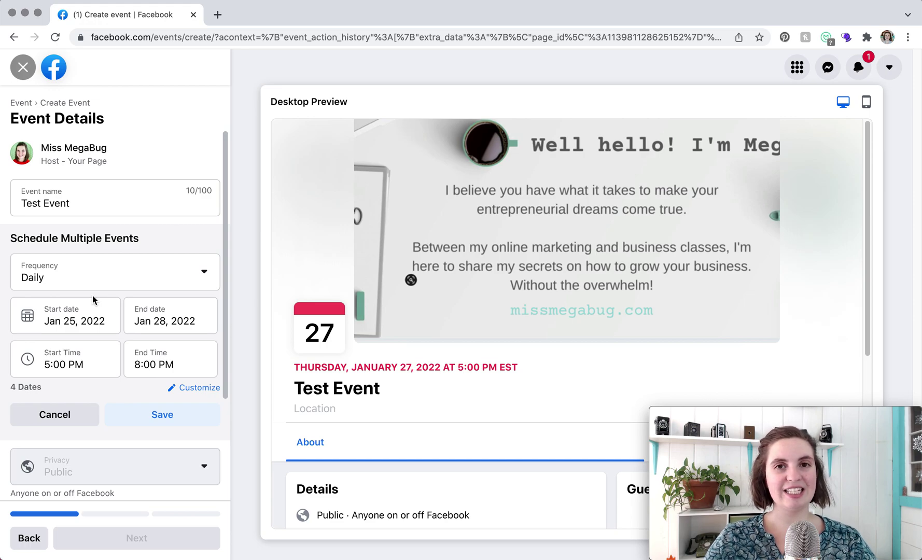
- Check the recurring schedule: Daily, January 25–28, 2022, 5:00–8:00 PM, then view the per-date calendar
{"action": "left_click", "coordinate": [187, 275]}
{"action": "left_click", "coordinate": [155, 309]}
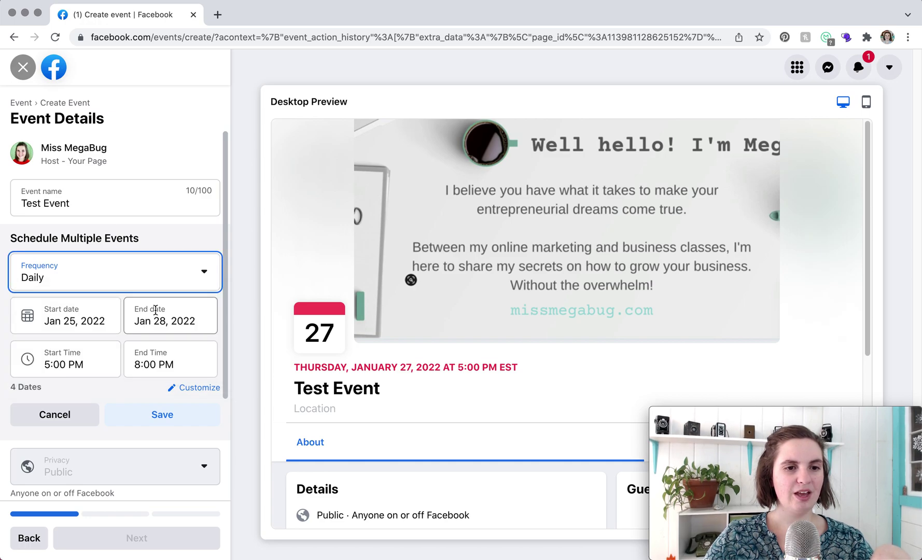
{"action": "left_click", "coordinate": [151, 320]}
{"action": "left_click", "coordinate": [93, 300]}
{"action": "left_click", "coordinate": [119, 280]}
{"action": "left_click", "coordinate": [211, 227]}
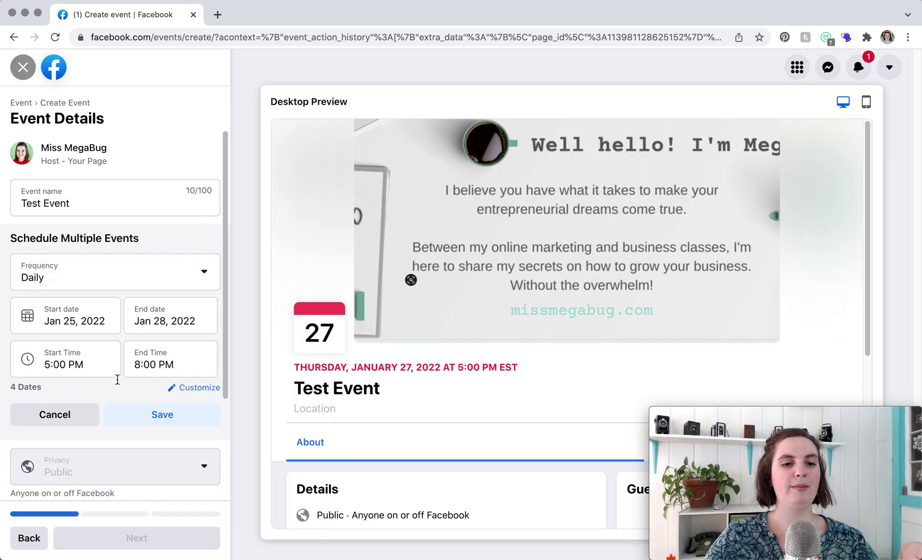
{"action": "left_click", "coordinate": [46, 364]}
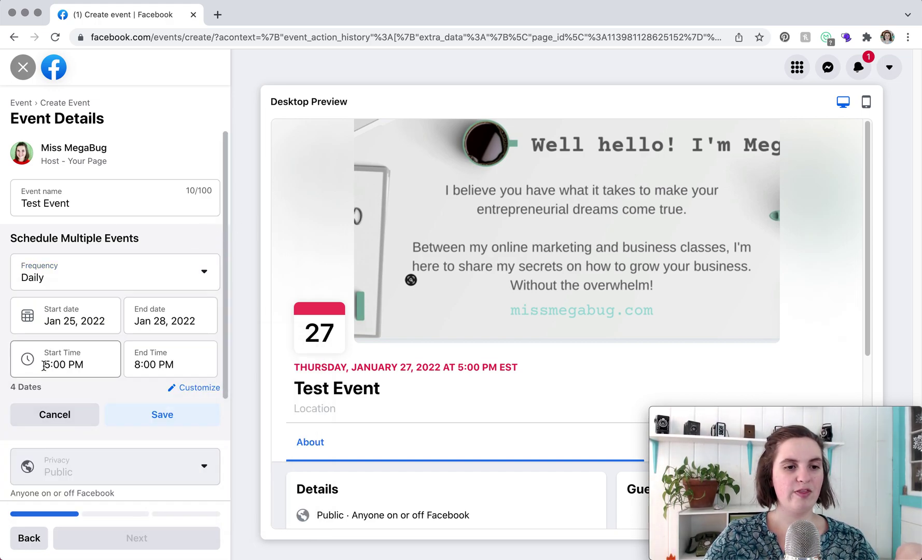
{"action": "left_click", "coordinate": [145, 354]}
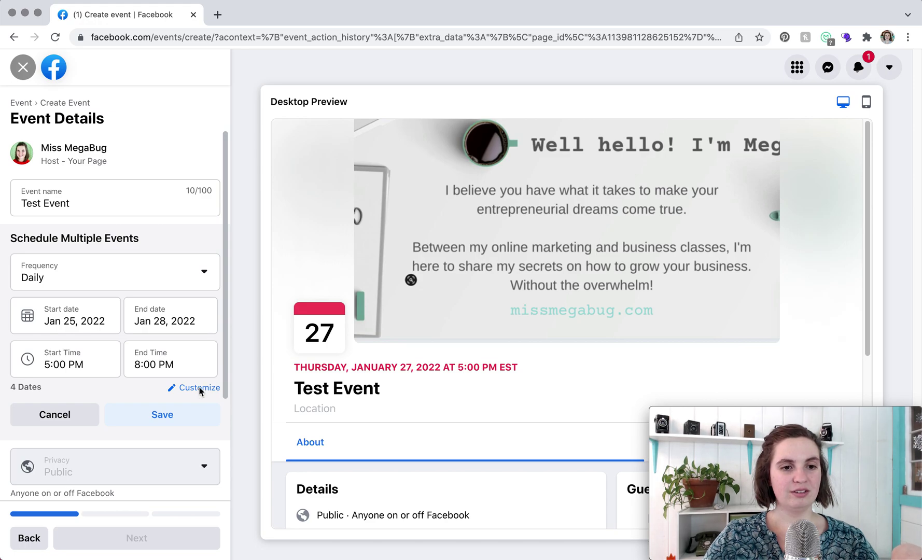
{"action": "left_click", "coordinate": [199, 388]}
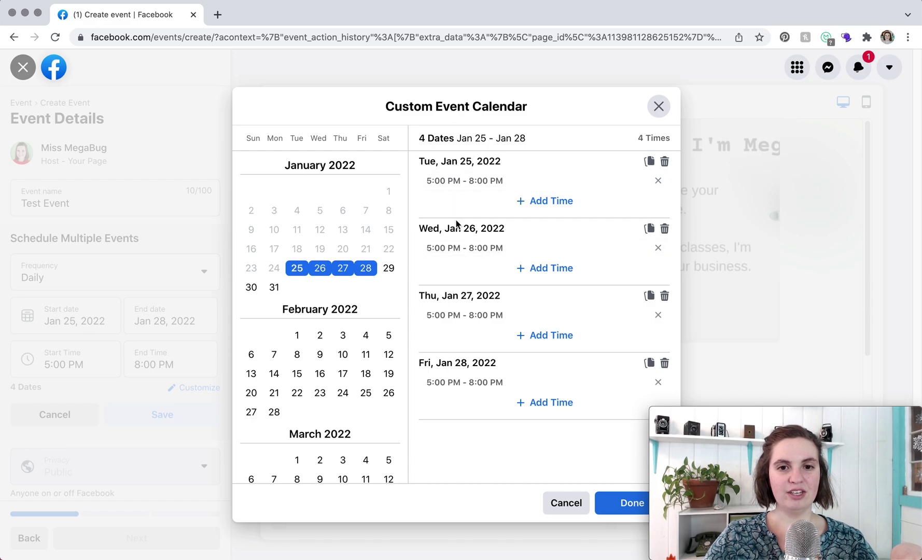
- Cancel the Jan 28 time edit and close the custom calendar without changes
{"action": "mouse_move", "coordinate": [512, 382]}
{"action": "left_click", "coordinate": [512, 383]}
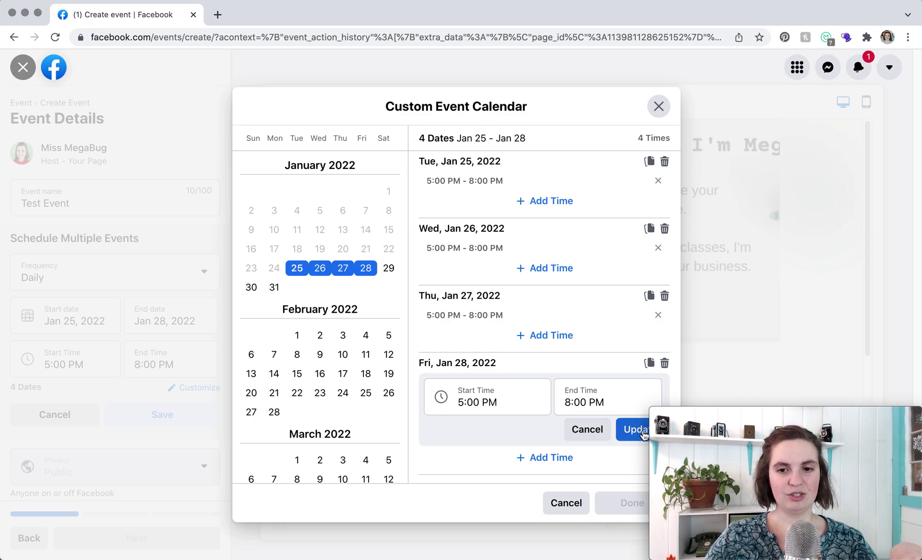
{"action": "left_click", "coordinate": [590, 430]}
{"action": "left_click", "coordinate": [558, 501]}
{"action": "left_click", "coordinate": [592, 335]}
{"action": "left_click", "coordinate": [191, 272]}
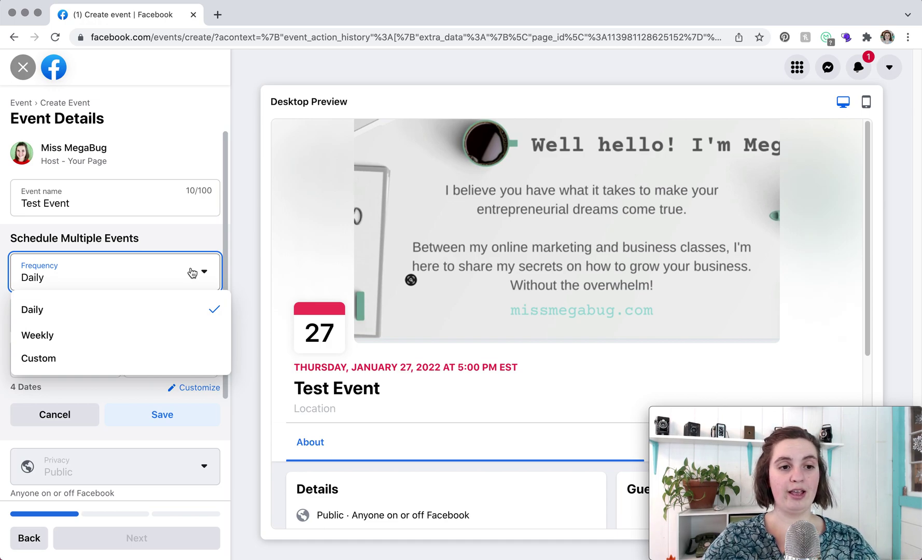
- Switch the repeat frequency to Weekly and page the end date calendar forward
{"action": "left_click", "coordinate": [146, 336]}
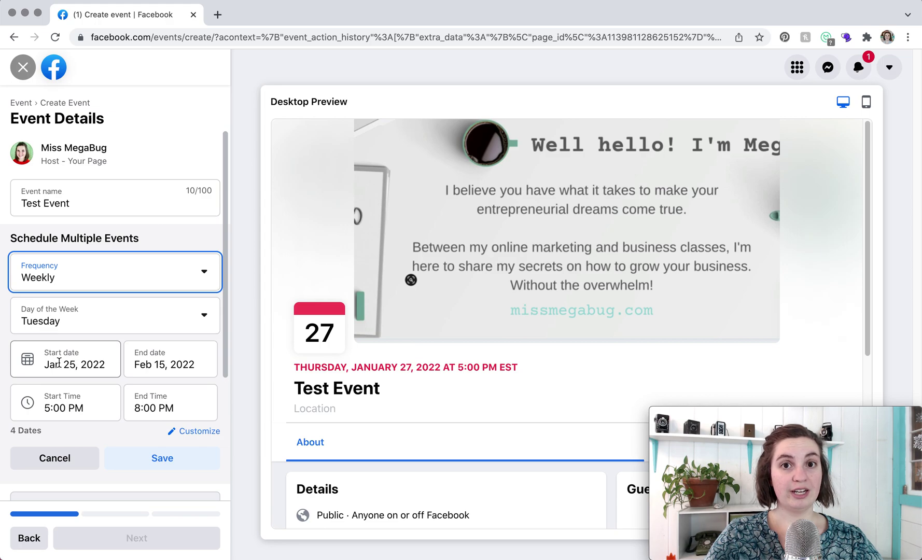
{"action": "left_click", "coordinate": [171, 355]}
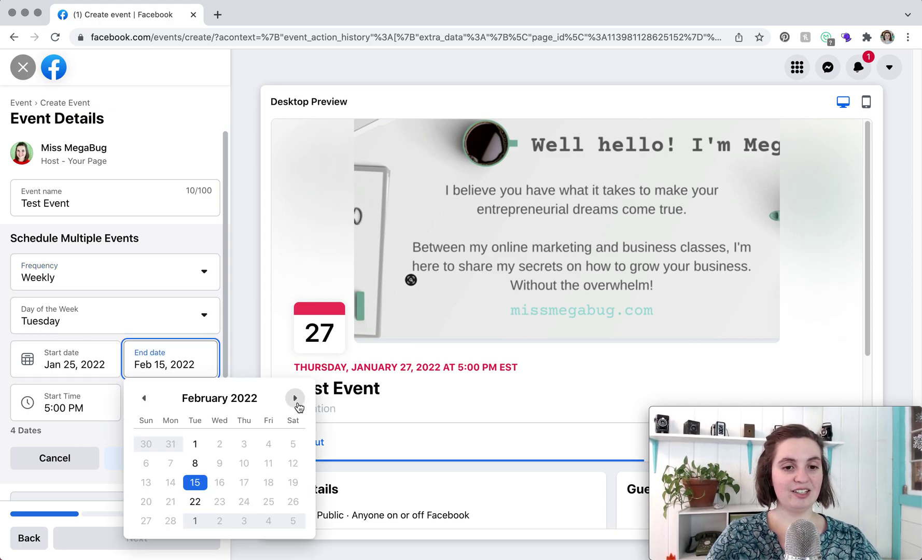
{"action": "left_click", "coordinate": [295, 398]}
{"action": "left_click", "coordinate": [295, 398]}
{"action": "left_click", "coordinate": [295, 398]}
{"action": "left_click", "coordinate": [295, 398]}
{"action": "left_click", "coordinate": [295, 398]}
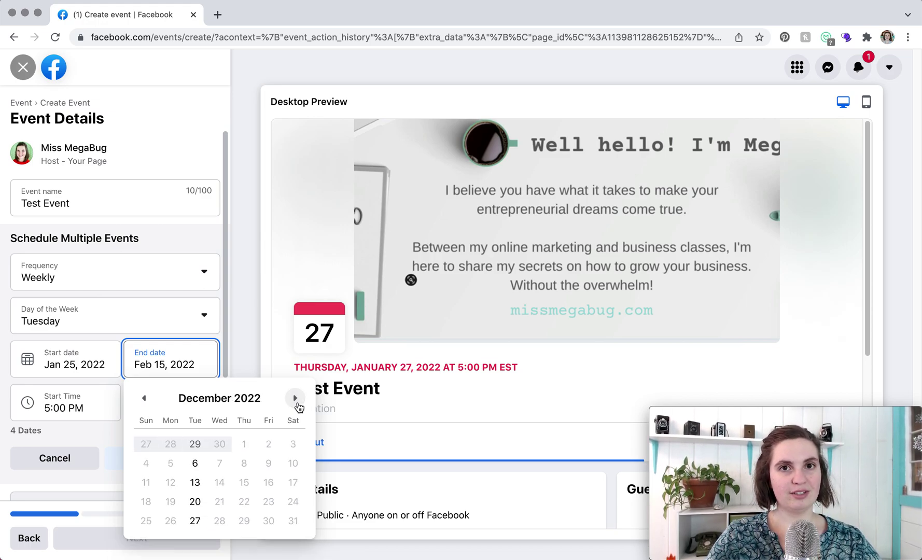
{"action": "left_click", "coordinate": [295, 398]}
{"action": "left_click", "coordinate": [294, 398]}
{"action": "left_click", "coordinate": [295, 398]}
{"action": "left_click", "coordinate": [295, 398]}
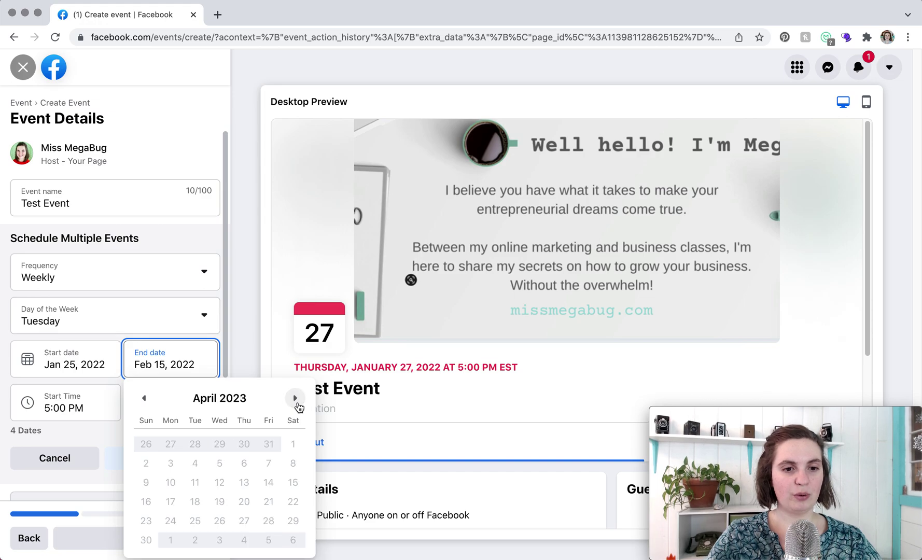
- End the weekly Tuesday series on January 17, 2023 and save the 52-date schedule
{"action": "left_click", "coordinate": [145, 398]}
{"action": "left_click", "coordinate": [144, 399]}
{"action": "left_click", "coordinate": [145, 398]}
{"action": "left_click", "coordinate": [144, 399]}
{"action": "left_click", "coordinate": [295, 399]}
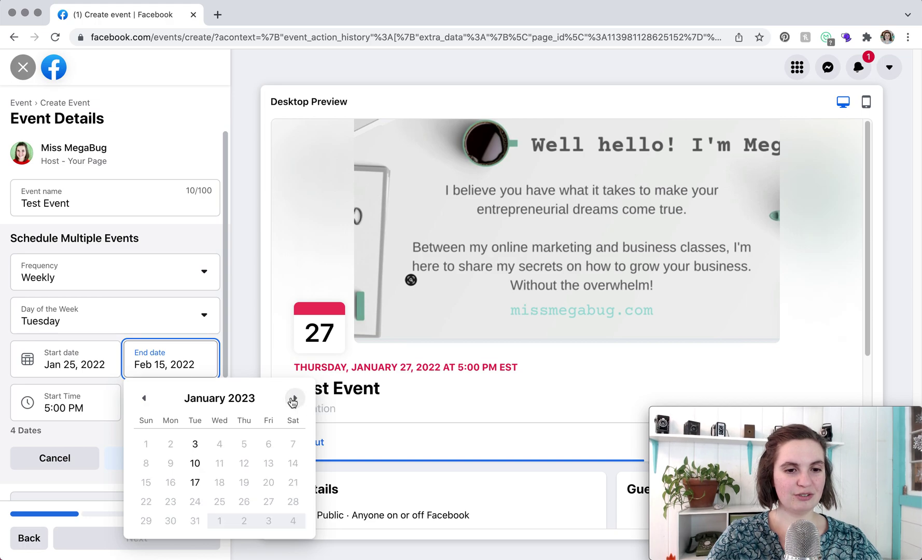
{"action": "left_click", "coordinate": [195, 477]}
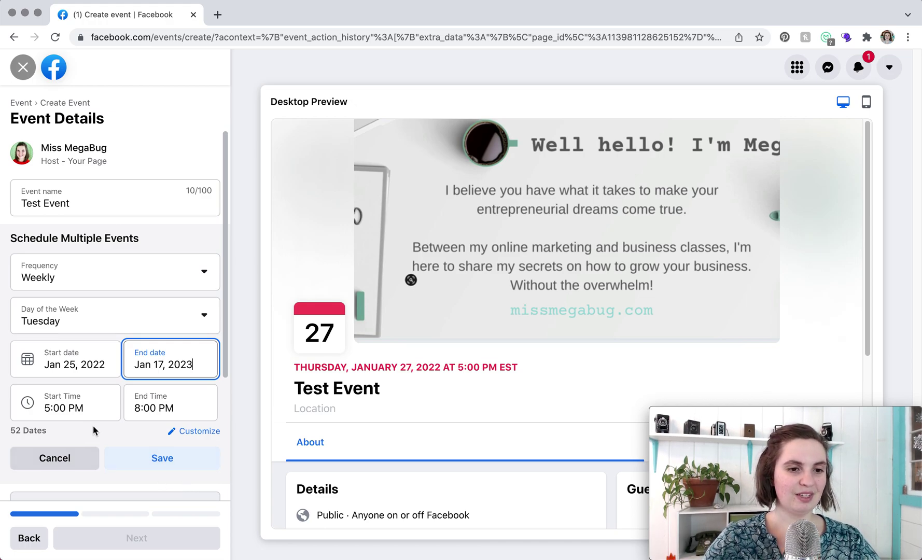
{"action": "scroll", "coordinate": [92, 425], "scroll_direction": "down", "scroll_amount": 2}
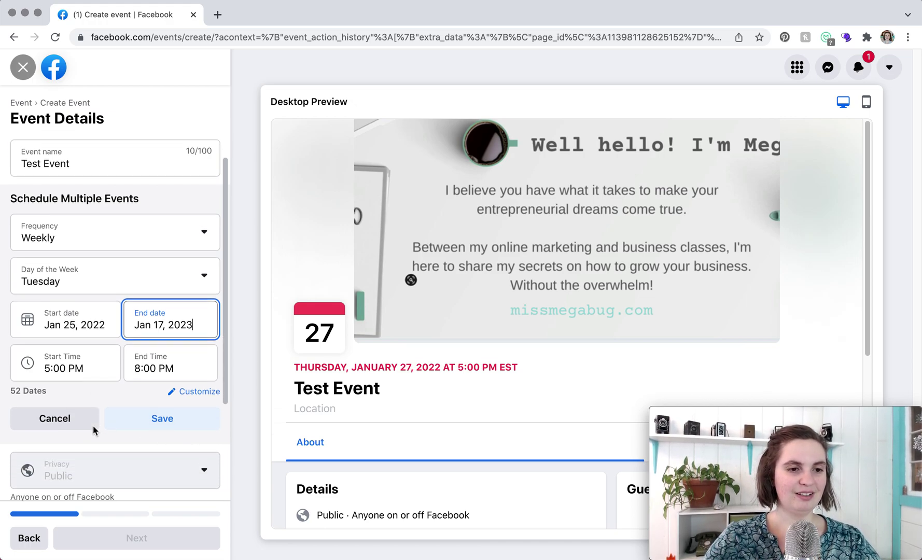
{"action": "left_click", "coordinate": [156, 423]}
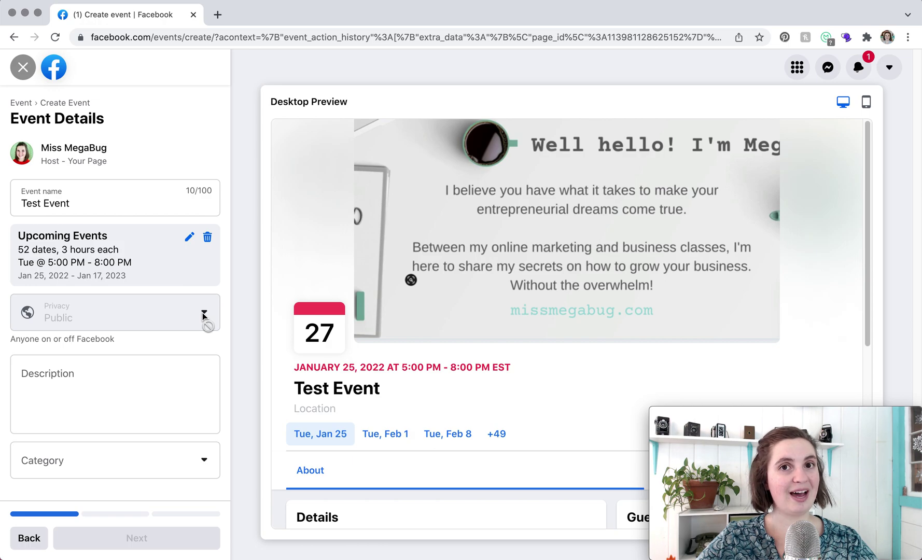
- Set the event category to Party and the description to 'Test'
{"action": "left_click", "coordinate": [139, 370]}
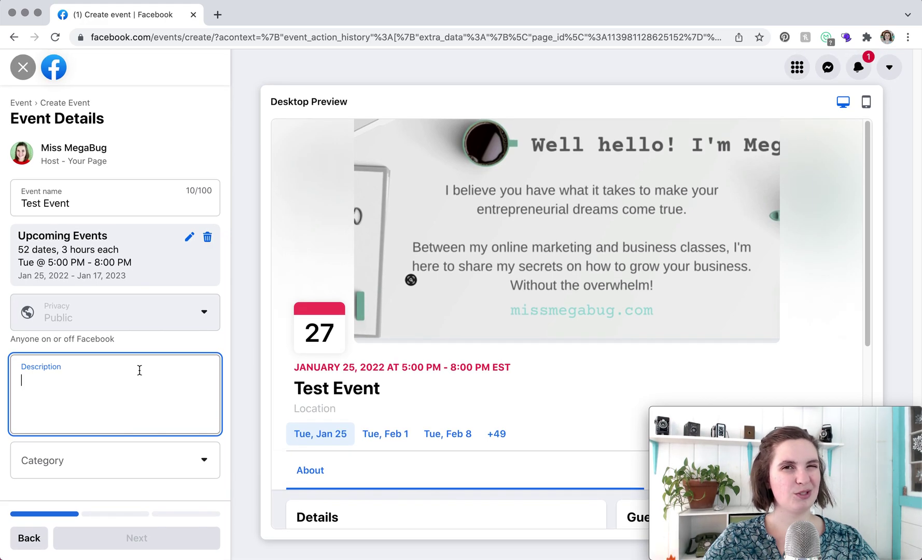
{"action": "left_click", "coordinate": [196, 468]}
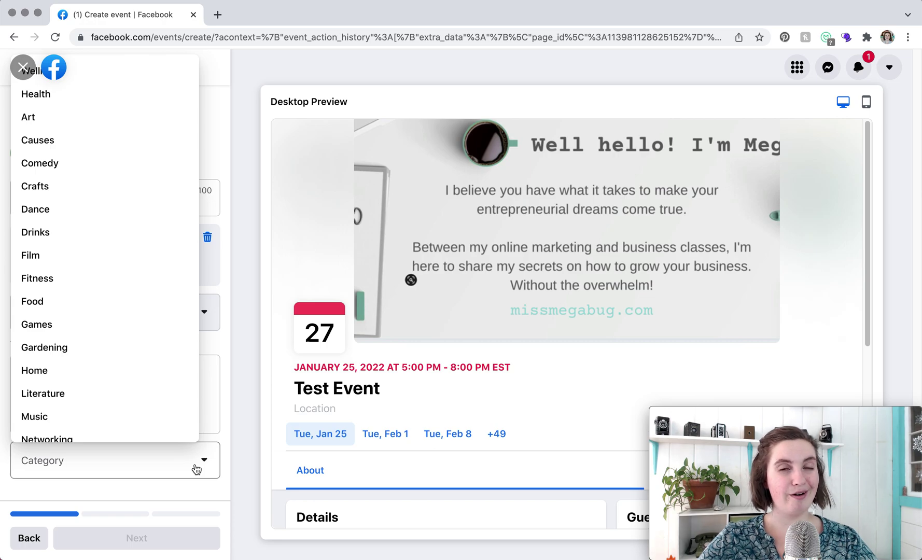
{"action": "scroll", "coordinate": [68, 372], "scroll_direction": "down", "scroll_amount": 5}
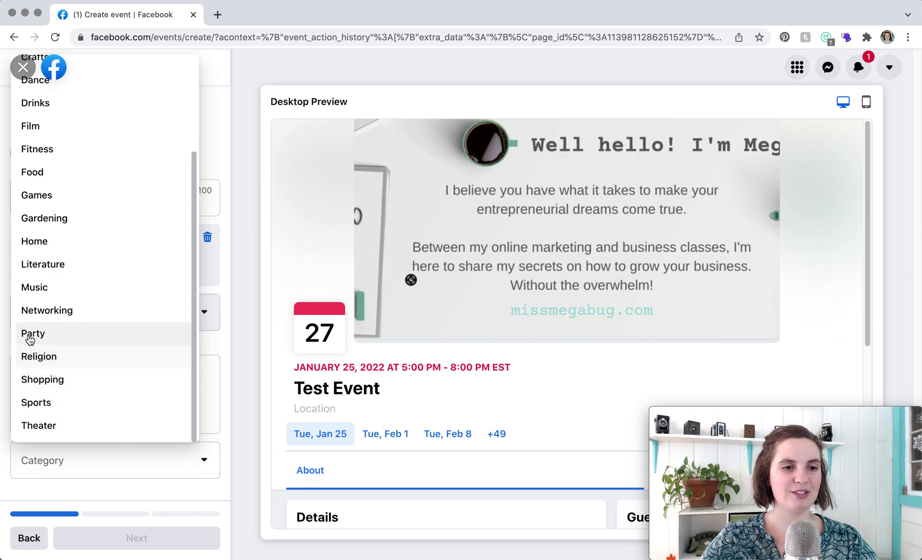
{"action": "left_click", "coordinate": [31, 334]}
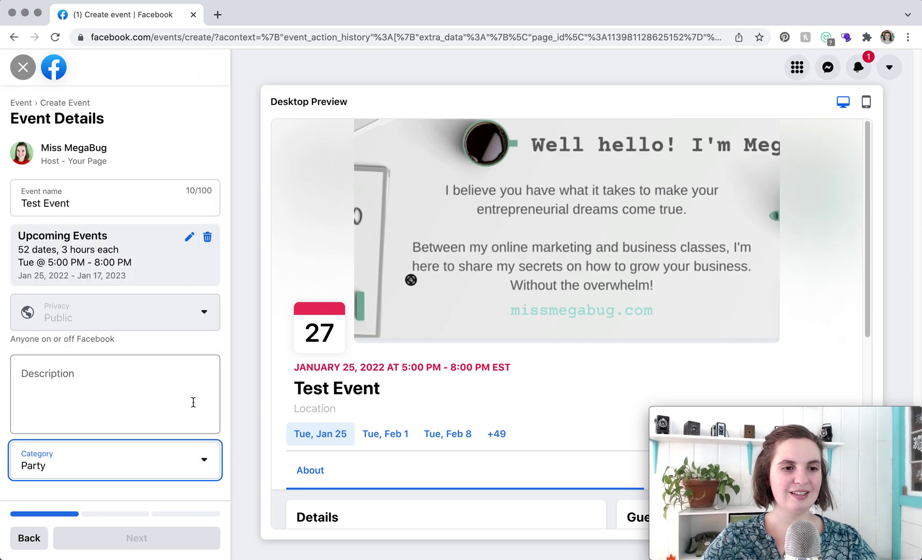
{"action": "left_click", "coordinate": [169, 393]}
{"action": "type", "text": "Test"}
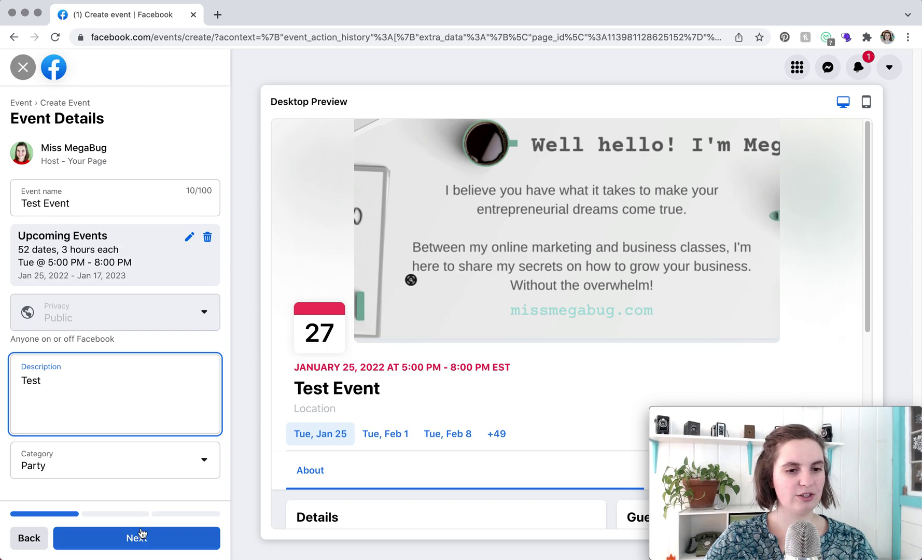
{"action": "left_click", "coordinate": [115, 539]}
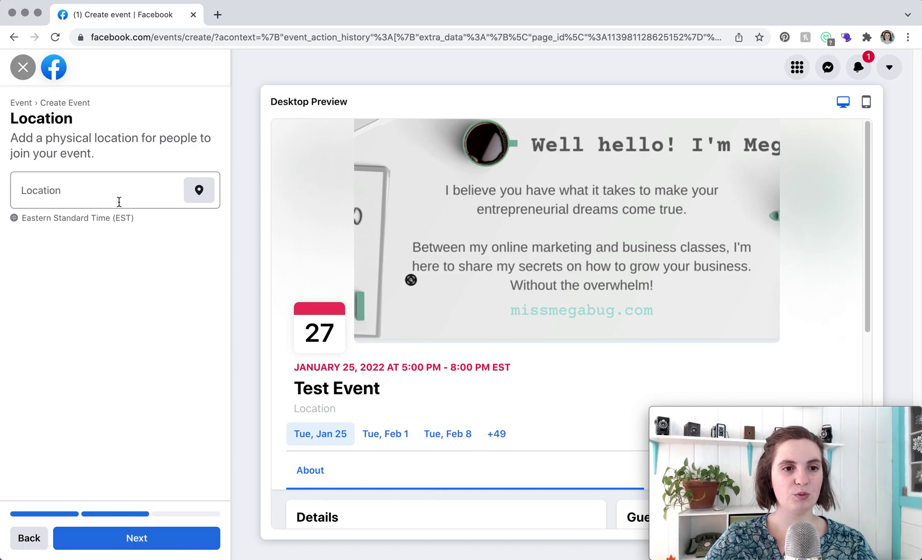
- Search 'Miss Megabug' and set the Miss MegaBug place as the event location
{"action": "left_click", "coordinate": [100, 192]}
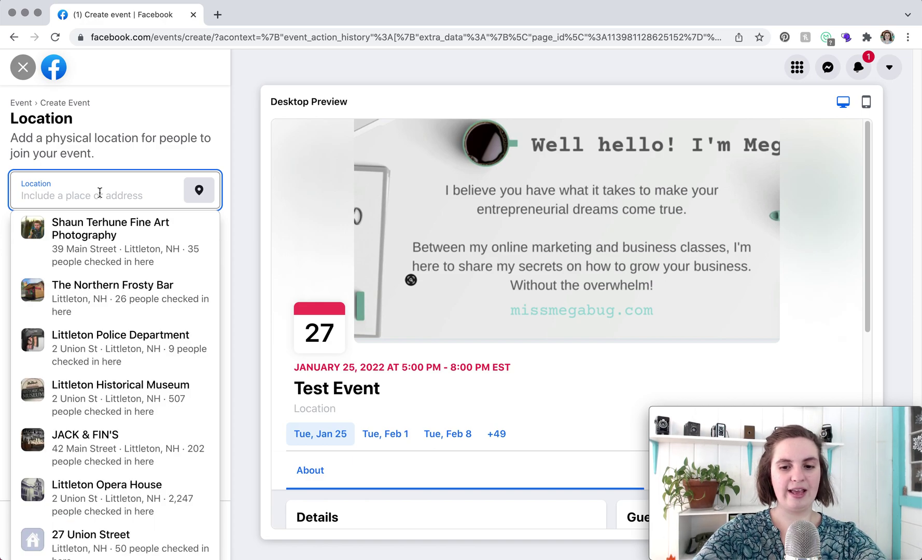
{"action": "type", "text": "Miss Me"}
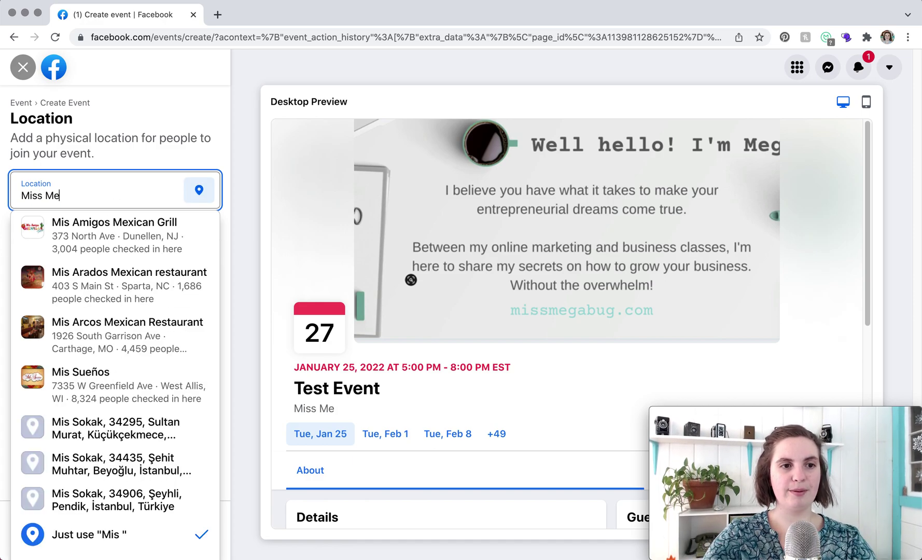
{"action": "type", "text": "gabug"}
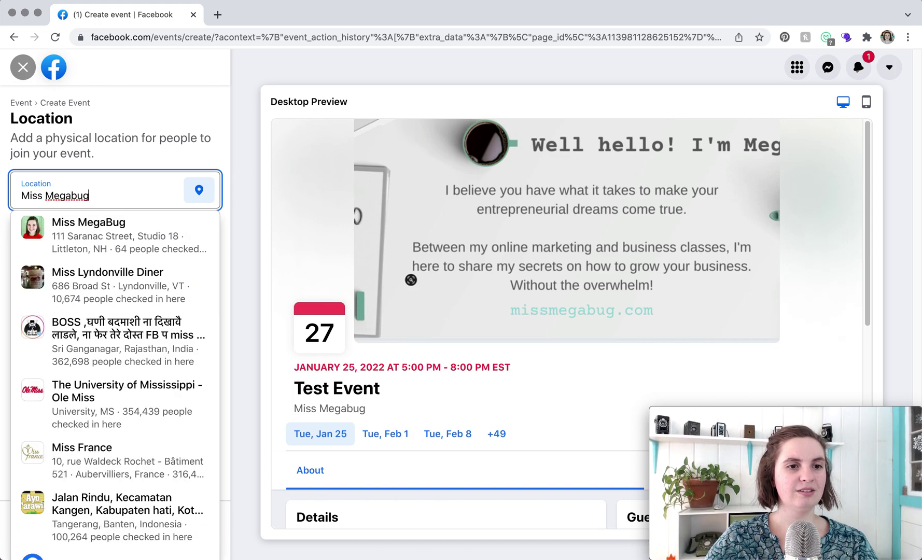
{"action": "left_click", "coordinate": [103, 237]}
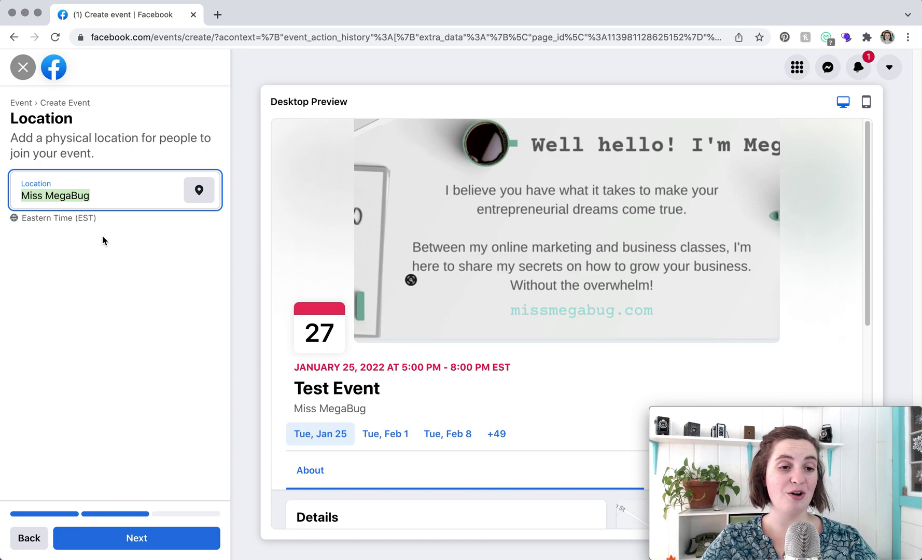
{"action": "left_click", "coordinate": [119, 540]}
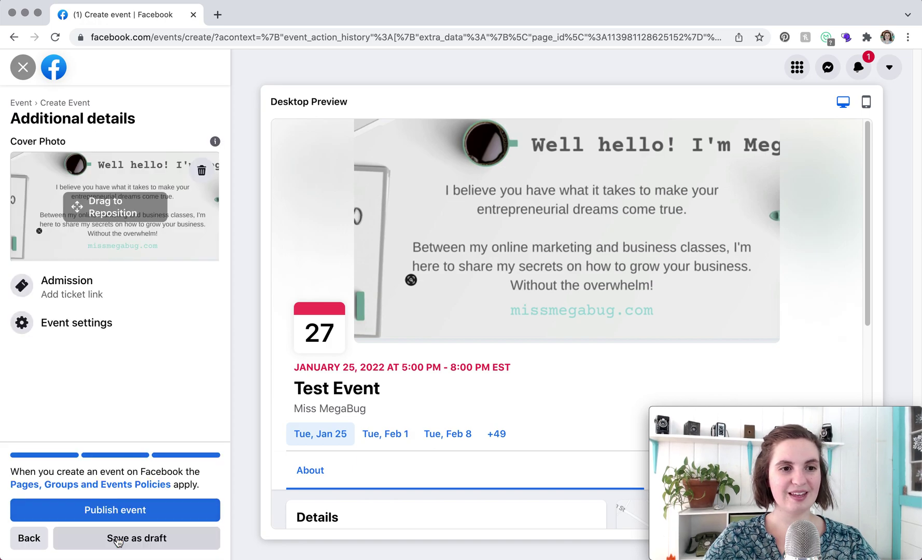
- Drag the cover photo so its greeting text sits centered in the frame
{"action": "left_click_drag", "start_coordinate": [104, 236], "coordinate": [83, 245]}
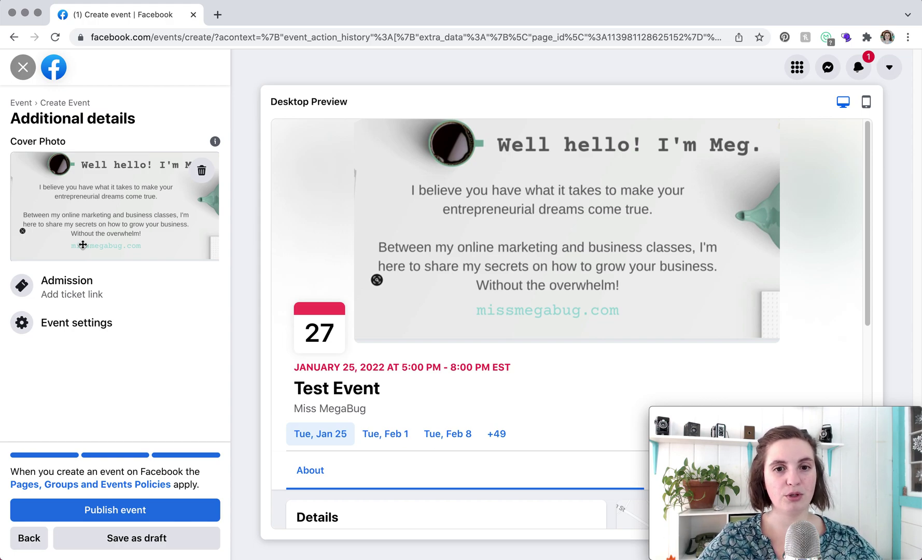
{"action": "left_click_drag", "start_coordinate": [82, 233], "coordinate": [56, 209]}
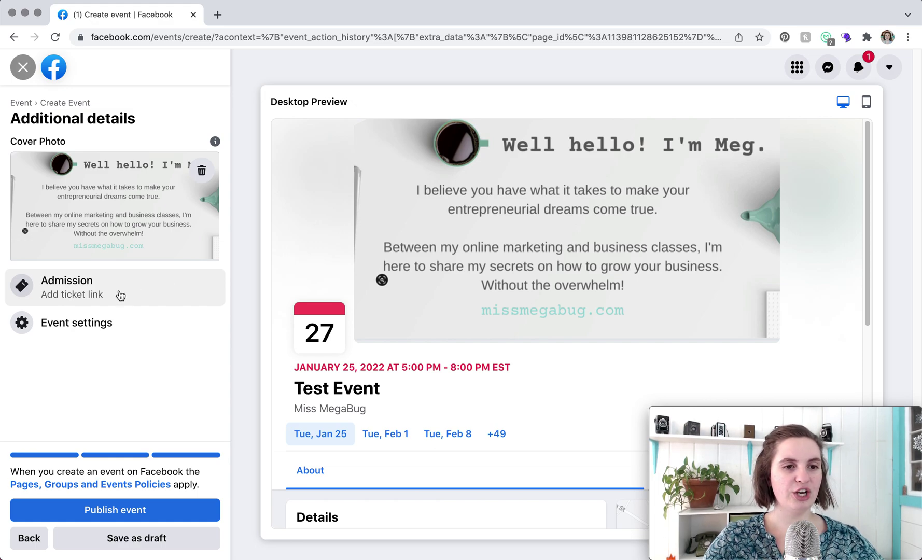
{"action": "left_click", "coordinate": [100, 294]}
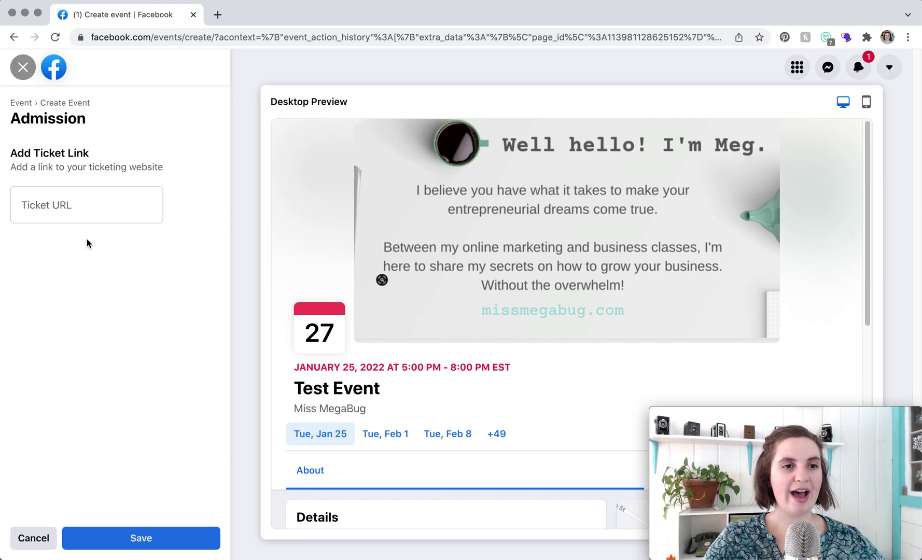
{"action": "left_click", "coordinate": [70, 212]}
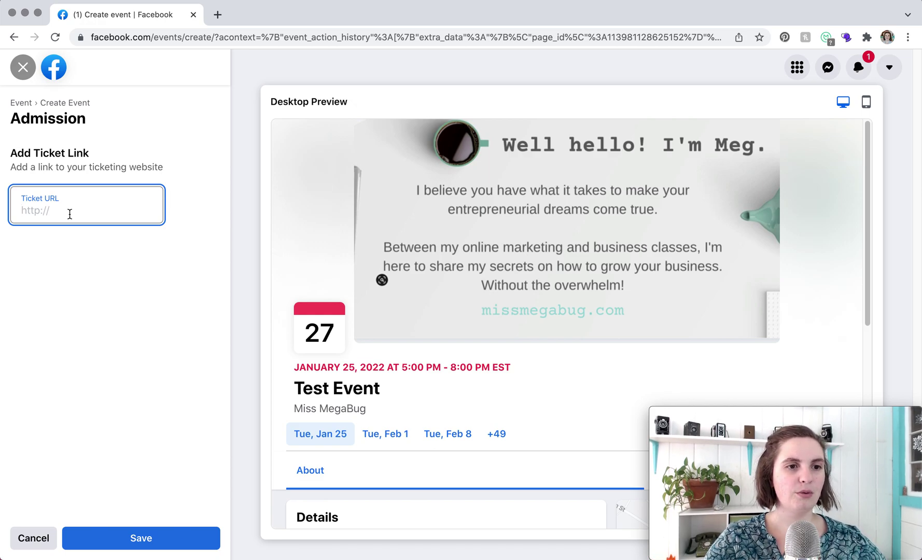
{"action": "type", "text": "www.mi"}
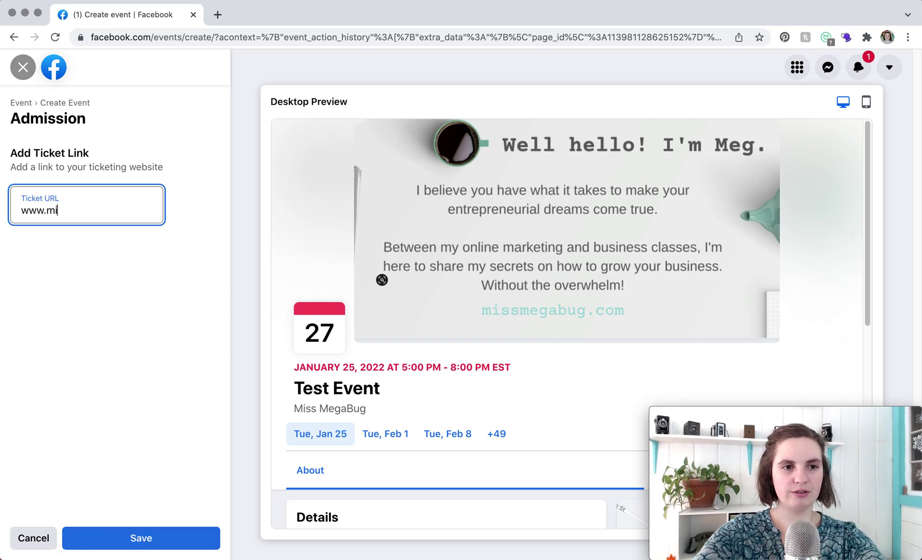
{"action": "type", "text": "ssmegabug.com"}
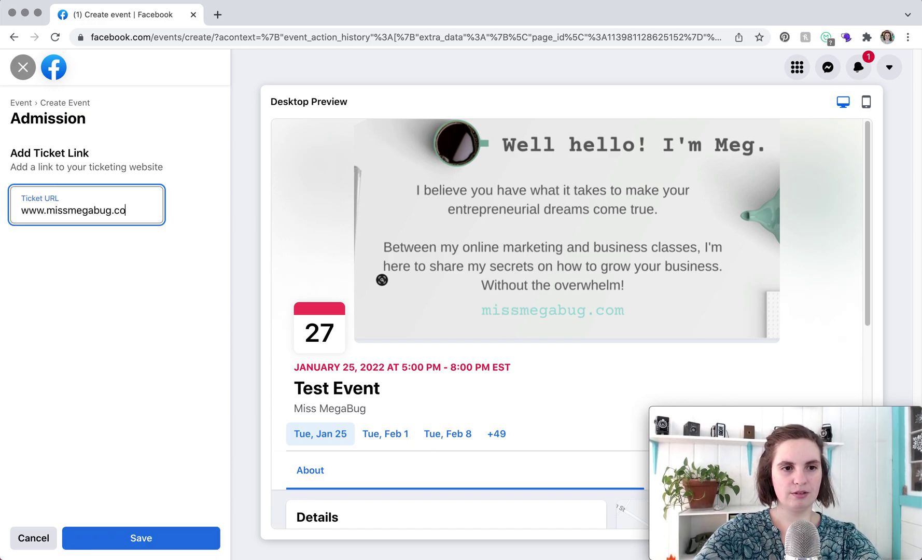
{"action": "left_click", "coordinate": [96, 532]}
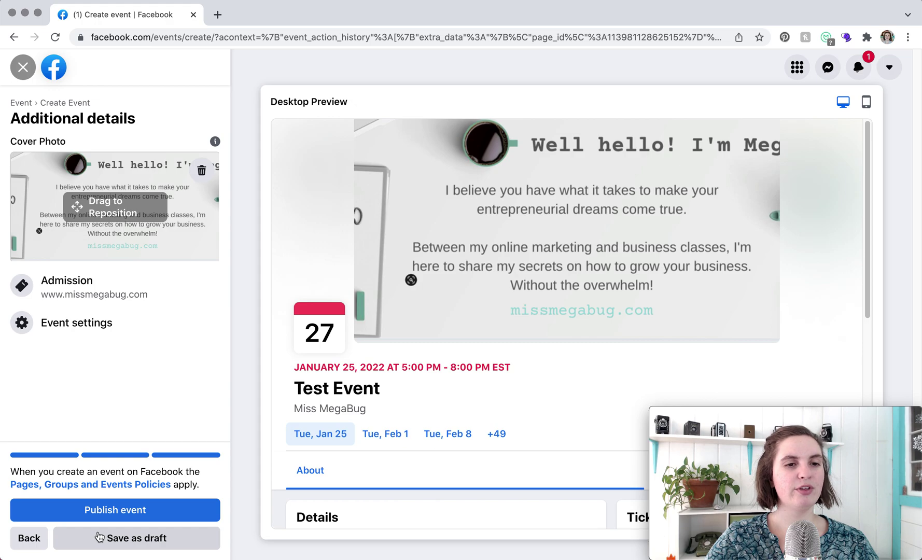
- Open the Test Event's settings and select the Co-hosts field
{"action": "left_click", "coordinate": [88, 325]}
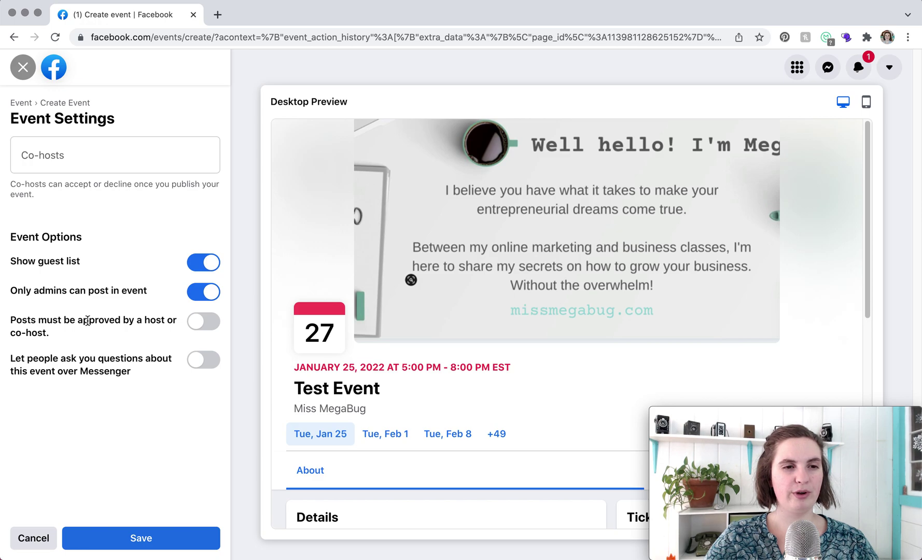
{"action": "left_click", "coordinate": [90, 160]}
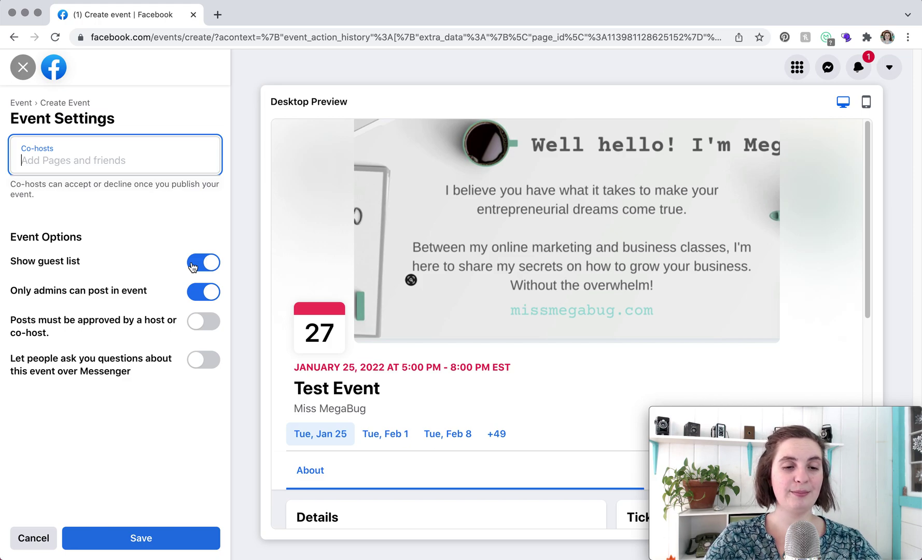
- Turn off Show guest list and admin-only posting, turn on post approval, then save
{"action": "left_click", "coordinate": [192, 266]}
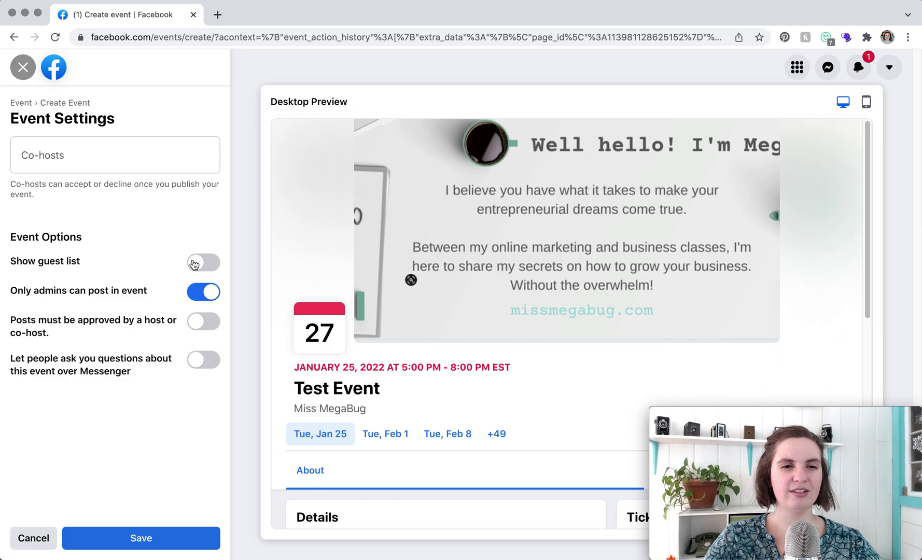
{"action": "left_click", "coordinate": [197, 296]}
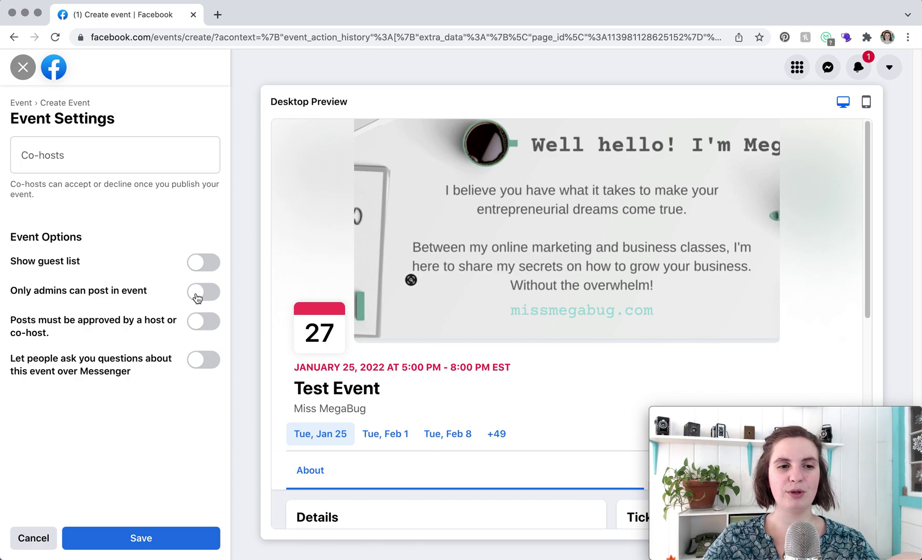
{"action": "left_click", "coordinate": [212, 325]}
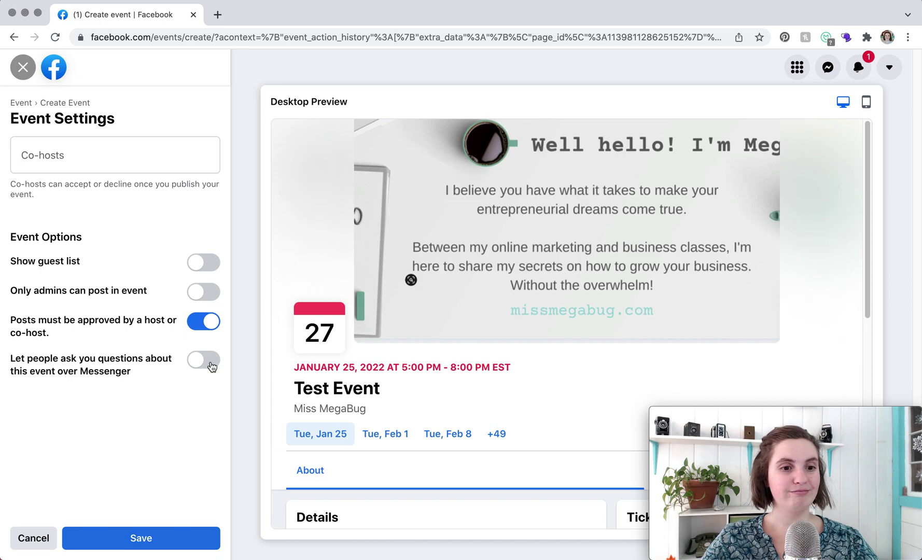
{"action": "left_click", "coordinate": [89, 544]}
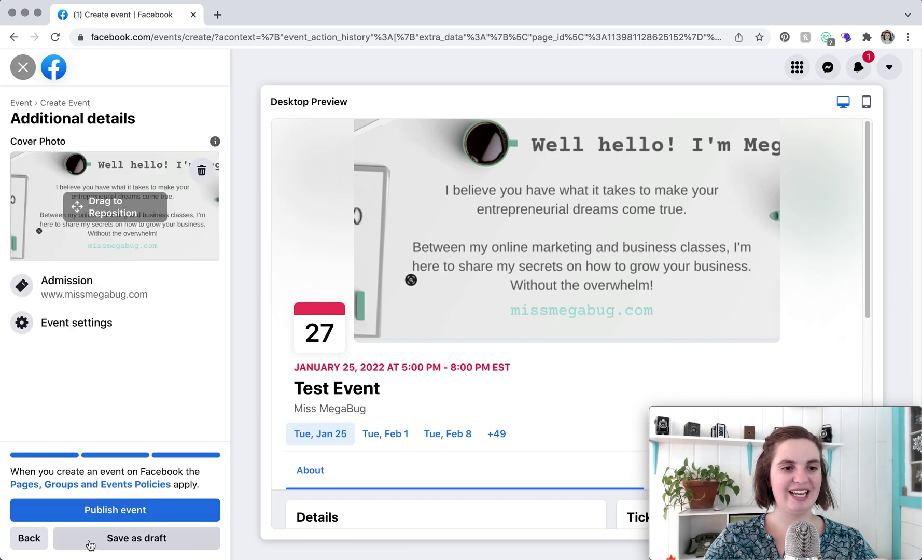
{"action": "left_click", "coordinate": [86, 511]}
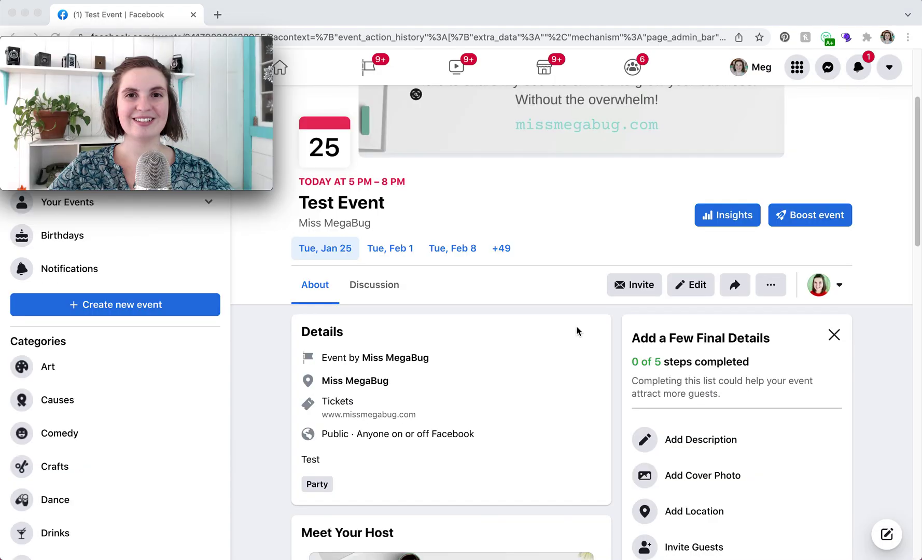
{"action": "scroll", "coordinate": [577, 330], "scroll_direction": "up", "scroll_amount": 3}
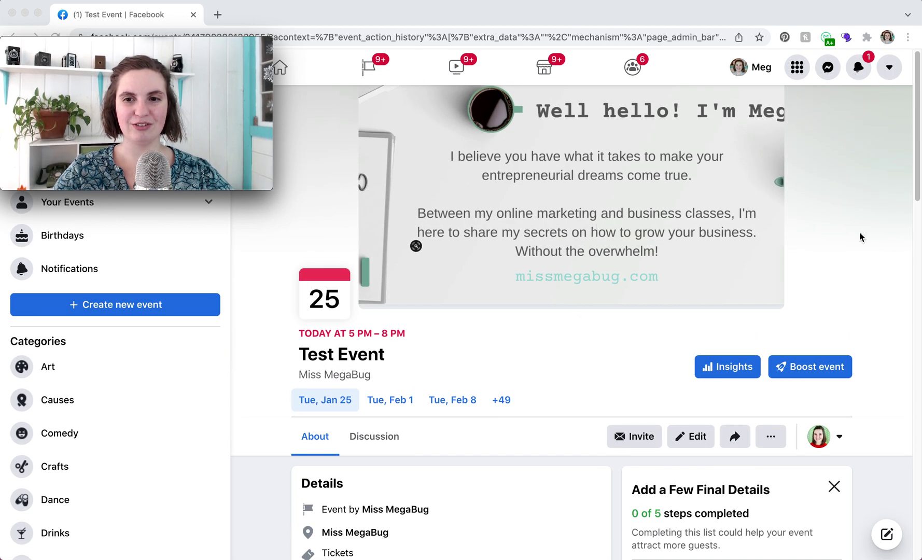
{"action": "scroll", "coordinate": [858, 234], "scroll_direction": "down", "scroll_amount": 2}
{"action": "scroll", "coordinate": [859, 232], "scroll_direction": "down", "scroll_amount": 3}
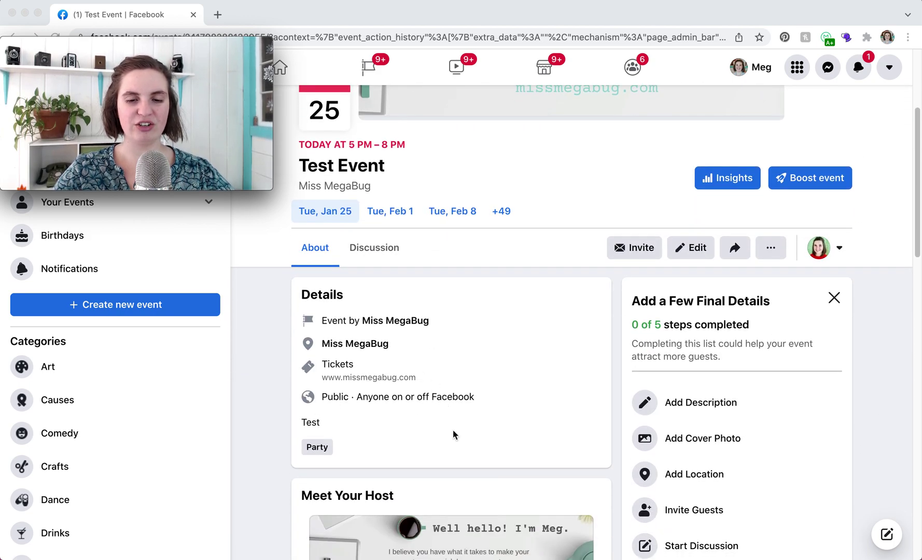
{"action": "scroll", "coordinate": [453, 433], "scroll_direction": "down", "scroll_amount": 3}
{"action": "scroll", "coordinate": [453, 434], "scroll_direction": "down", "scroll_amount": 8}
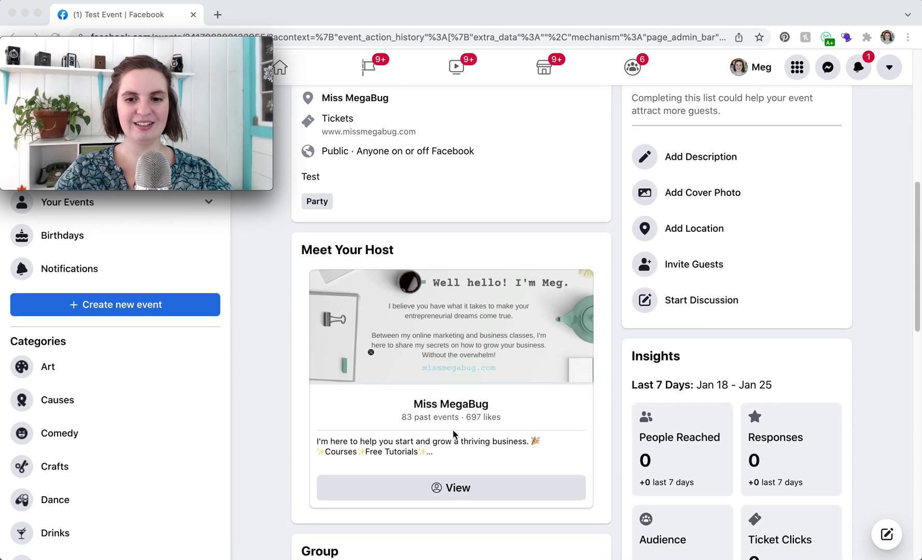
{"action": "scroll", "coordinate": [452, 430], "scroll_direction": "down", "scroll_amount": 7}
{"action": "scroll", "coordinate": [453, 431], "scroll_direction": "down", "scroll_amount": 5}
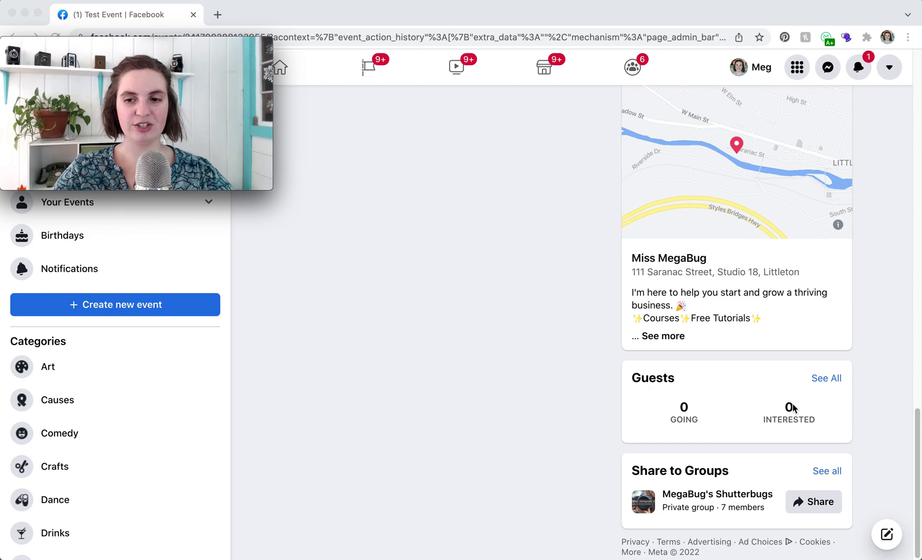
{"action": "scroll", "coordinate": [871, 377], "scroll_direction": "up", "scroll_amount": 9}
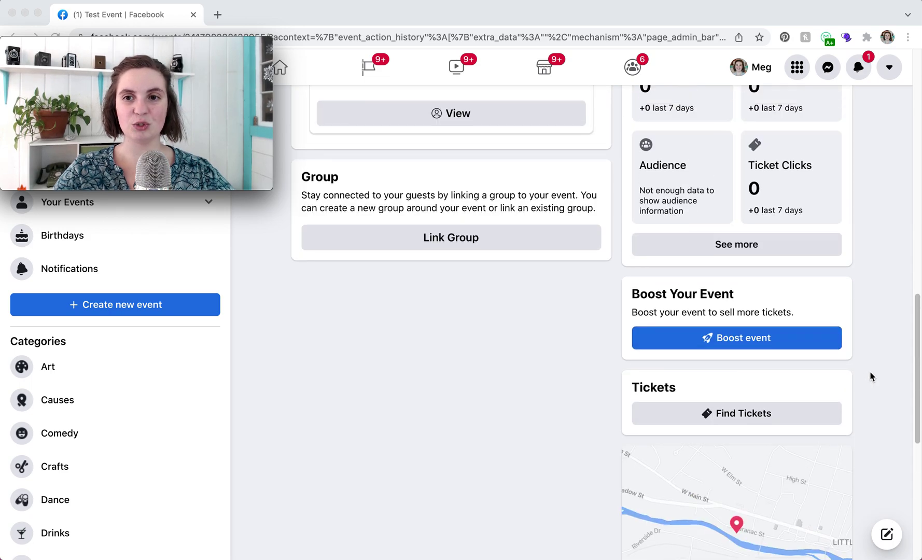
{"action": "scroll", "coordinate": [870, 376], "scroll_direction": "up", "scroll_amount": 10}
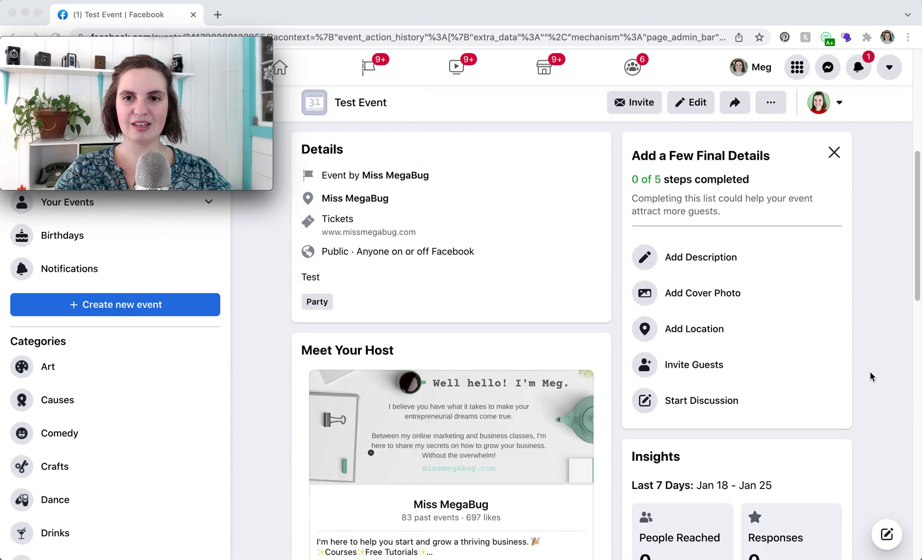
{"action": "scroll", "coordinate": [871, 377], "scroll_direction": "up", "scroll_amount": 1}
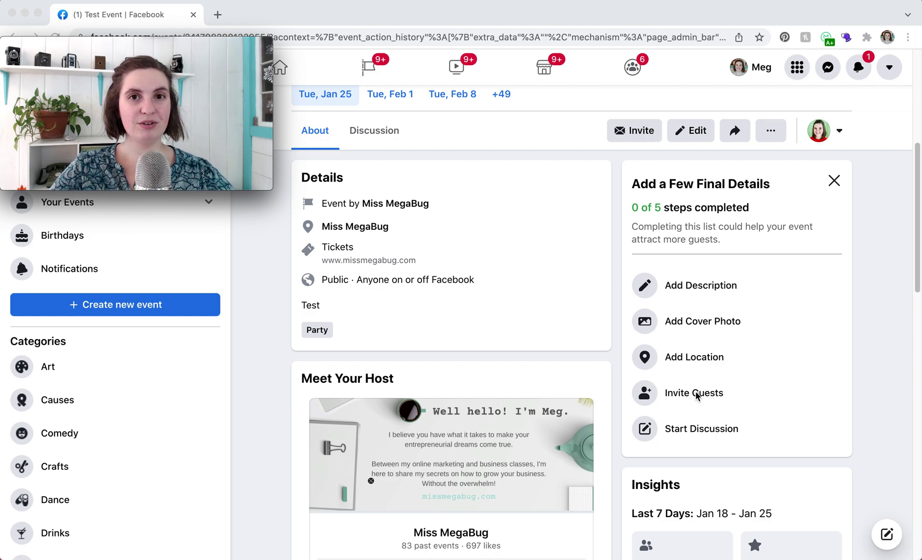
{"action": "left_click", "coordinate": [839, 134]}
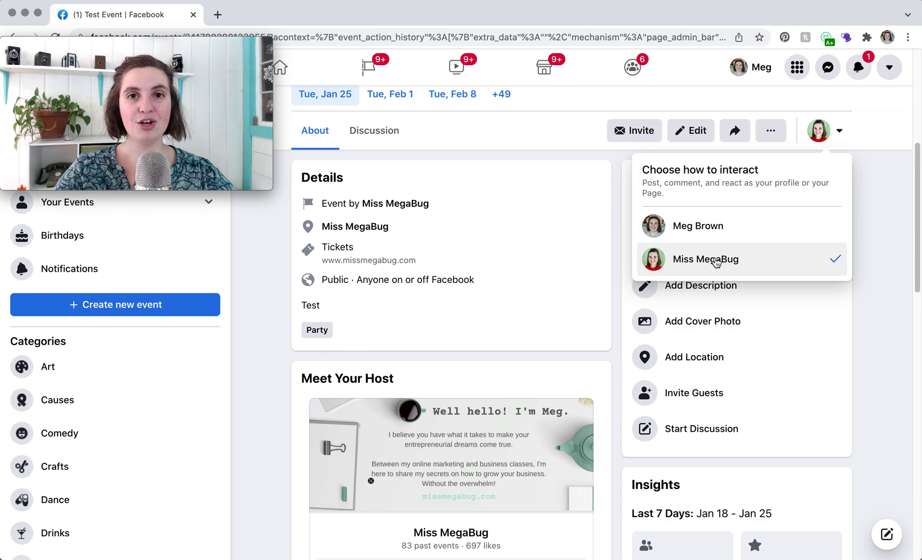
{"action": "left_click", "coordinate": [700, 226]}
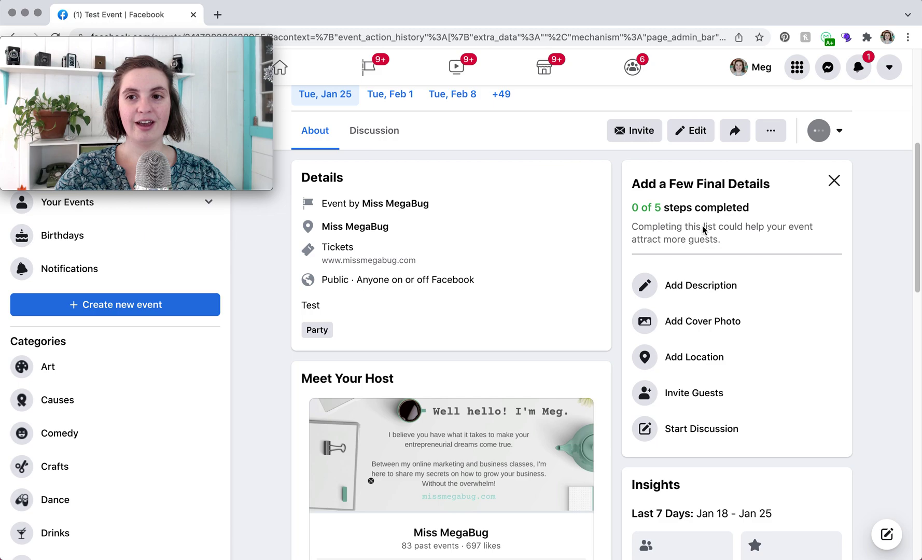
{"action": "scroll", "coordinate": [771, 395], "scroll_direction": "up", "scroll_amount": 3}
{"action": "scroll", "coordinate": [770, 394], "scroll_direction": "down", "scroll_amount": 8}
{"action": "scroll", "coordinate": [770, 395], "scroll_direction": "down", "scroll_amount": 4}
{"action": "scroll", "coordinate": [771, 395], "scroll_direction": "up", "scroll_amount": 12}
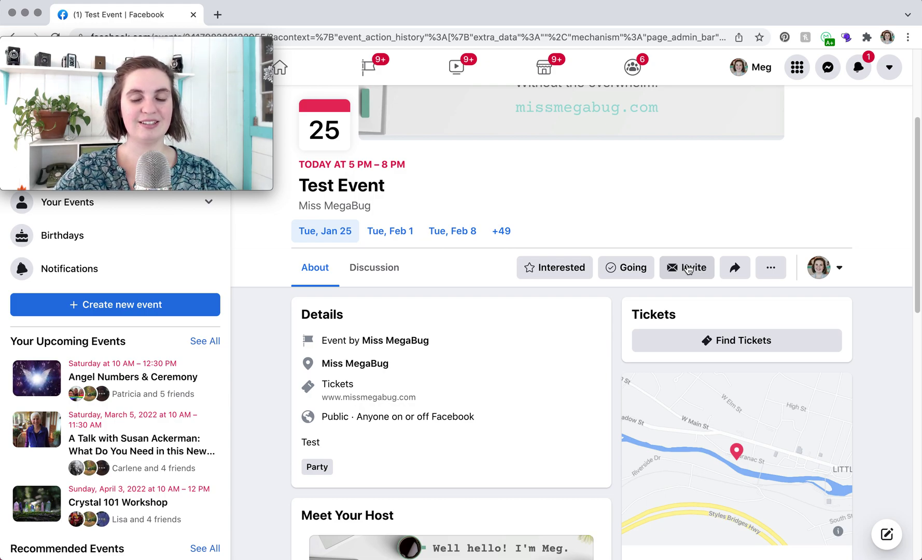
{"action": "left_click", "coordinate": [831, 276]}
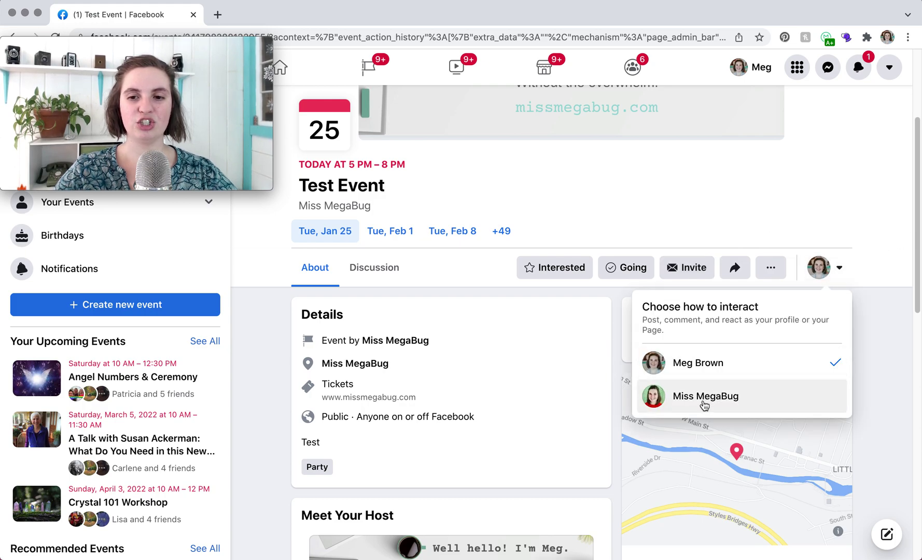
{"action": "left_click", "coordinate": [704, 404]}
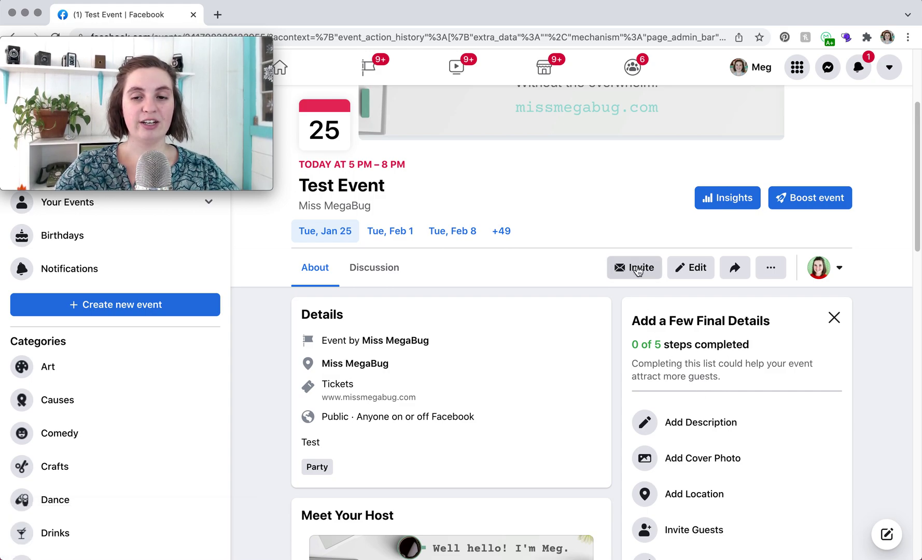
{"action": "left_click", "coordinate": [735, 268]}
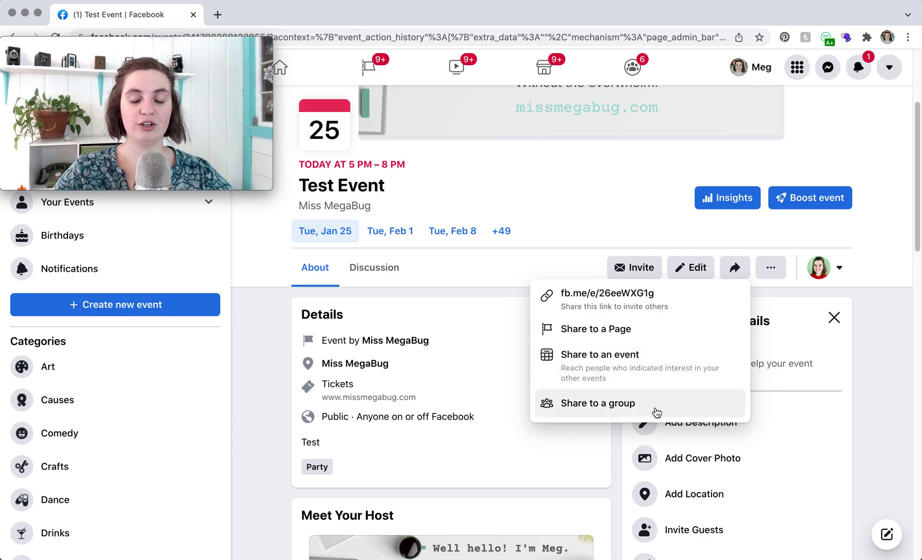
{"action": "left_click", "coordinate": [884, 411]}
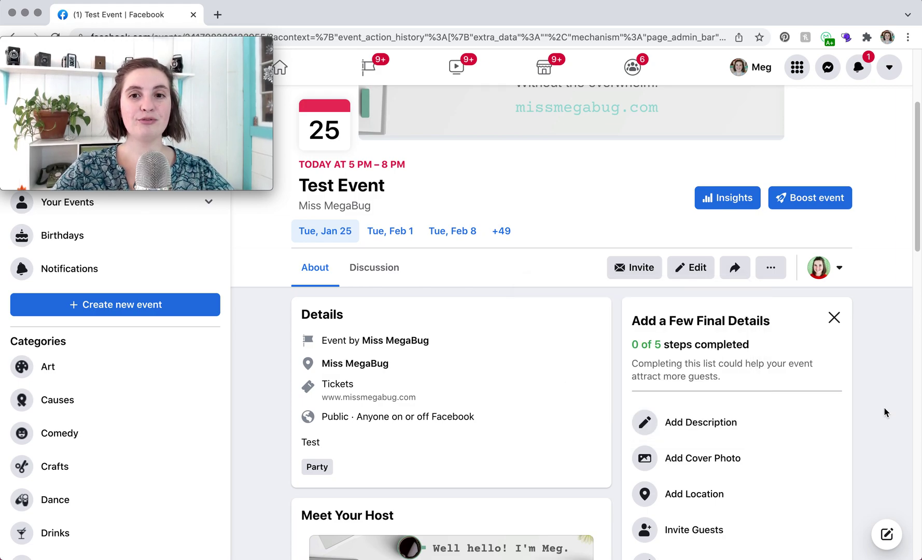
{"action": "scroll", "coordinate": [883, 407], "scroll_direction": "up", "scroll_amount": 5}
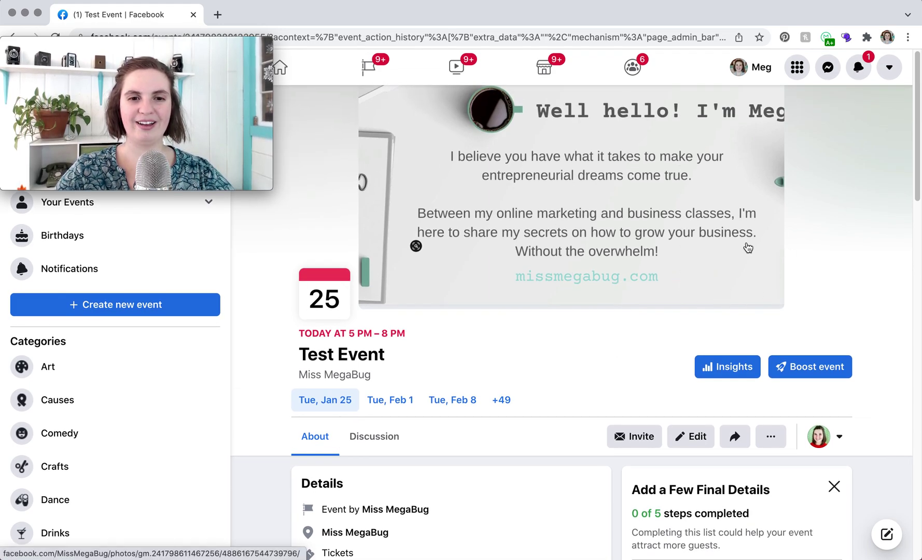
{"action": "scroll", "coordinate": [912, 320], "scroll_direction": "down", "scroll_amount": 5}
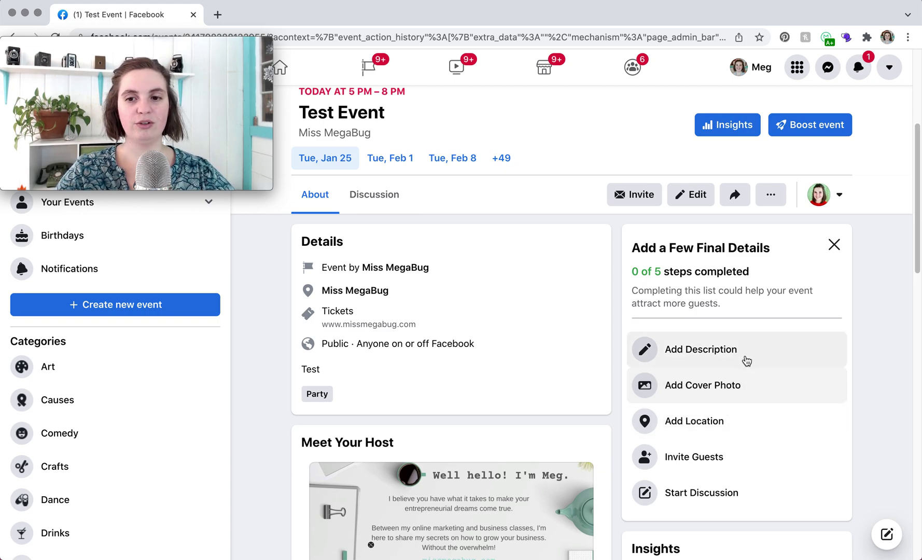
{"action": "scroll", "coordinate": [746, 360], "scroll_direction": "up", "scroll_amount": 3}
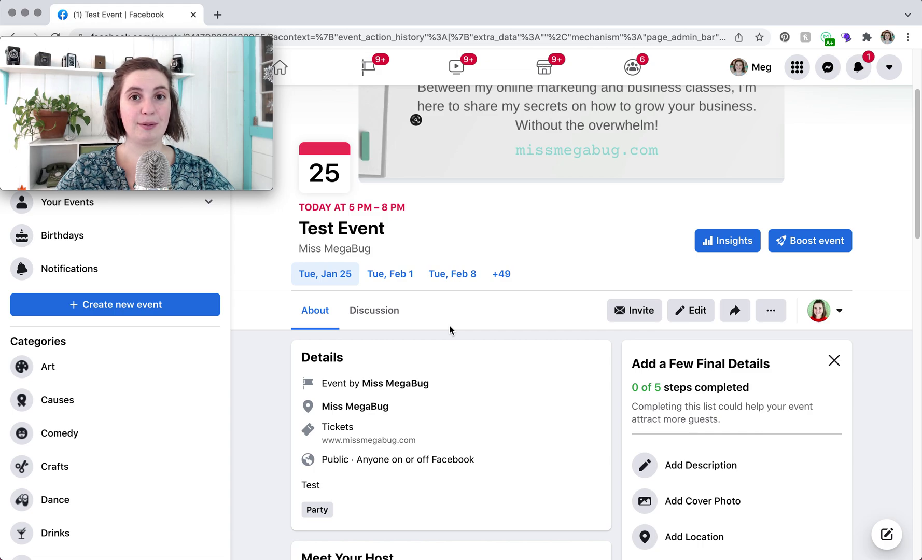
{"action": "left_click", "coordinate": [375, 310]}
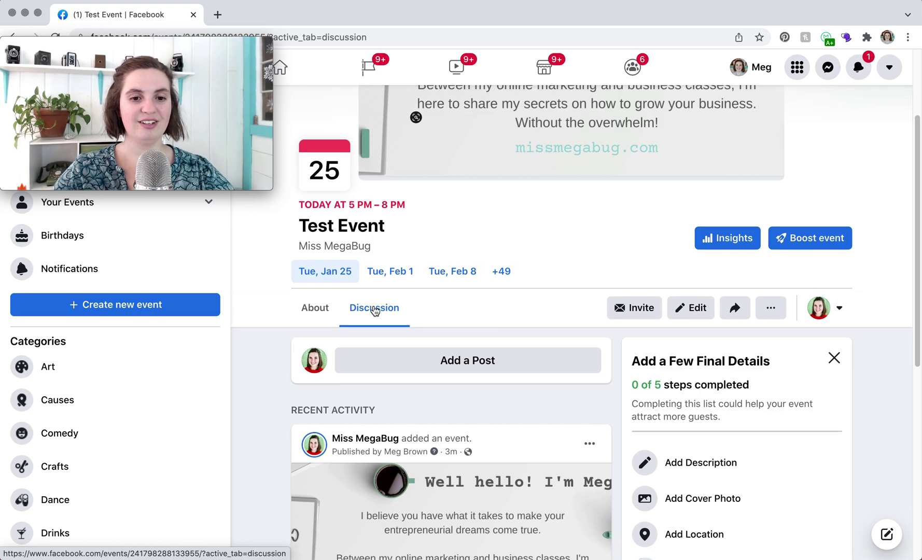
- Scroll through the Test Event's Discussion activity and bring up its extra event options
{"action": "scroll", "coordinate": [375, 311], "scroll_direction": "down", "scroll_amount": 2}
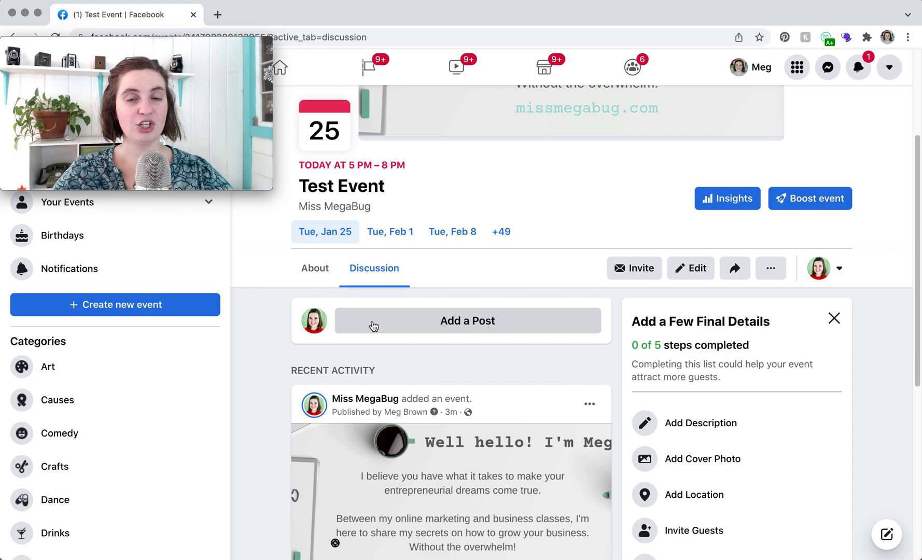
{"action": "scroll", "coordinate": [373, 326], "scroll_direction": "down", "scroll_amount": 6}
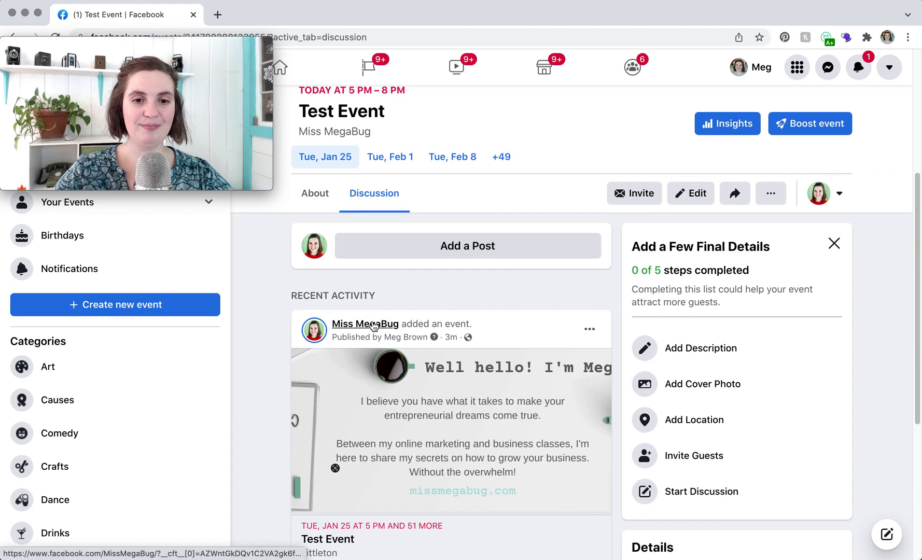
{"action": "scroll", "coordinate": [373, 325], "scroll_direction": "down", "scroll_amount": 1}
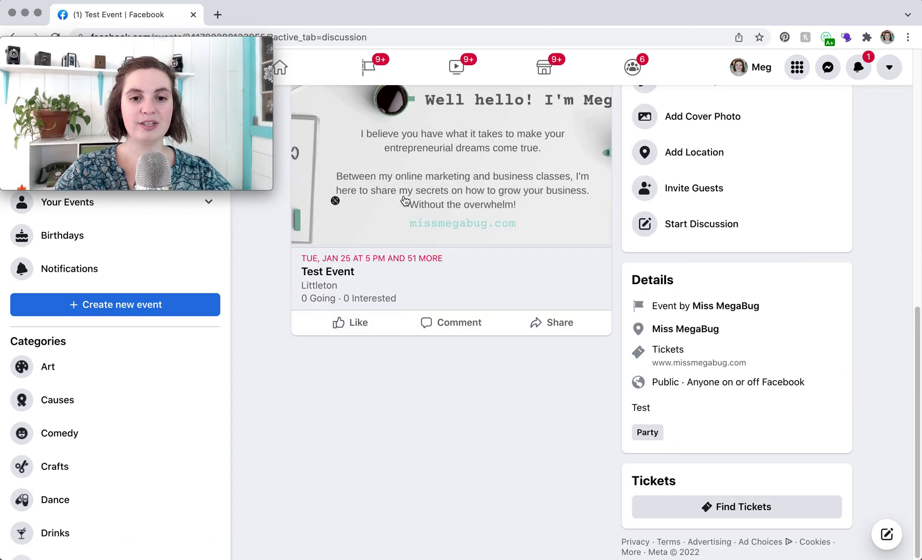
{"action": "scroll", "coordinate": [419, 437], "scroll_direction": "up", "scroll_amount": 5}
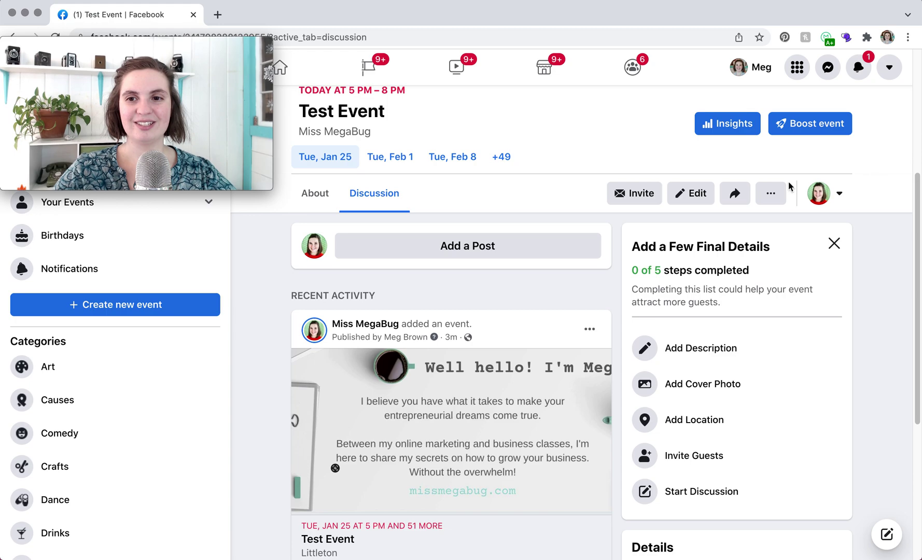
{"action": "left_click", "coordinate": [770, 195]}
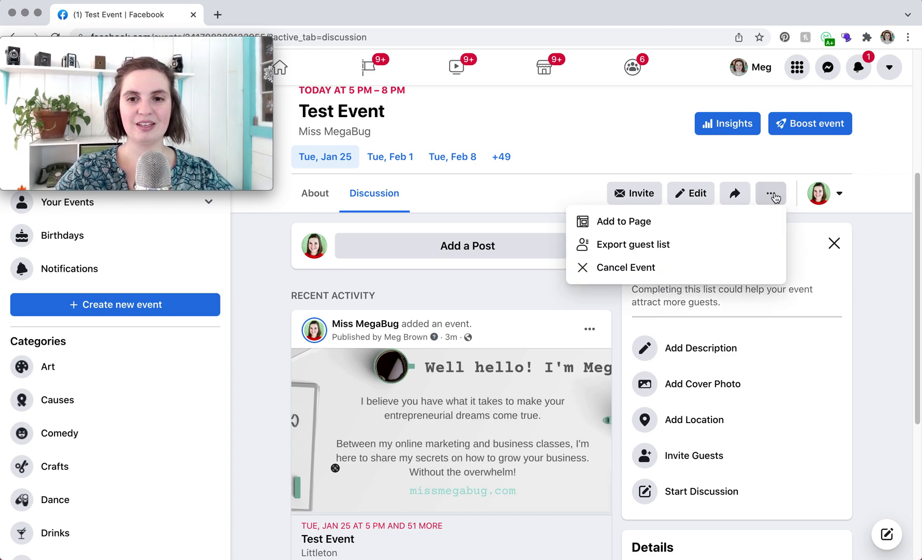
- Delete the Test Event through Cancel Event, choosing Delete Event and confirming
{"action": "left_click", "coordinate": [629, 269]}
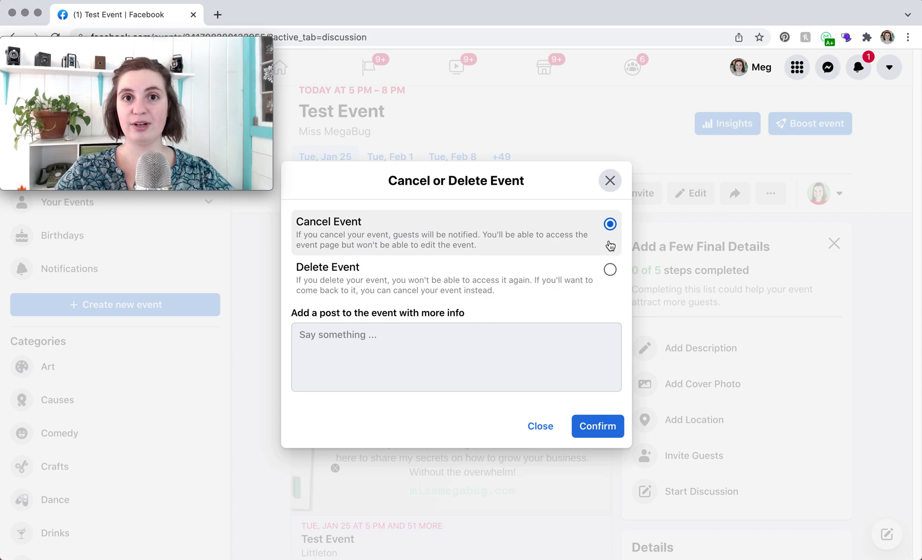
{"action": "left_click", "coordinate": [610, 269]}
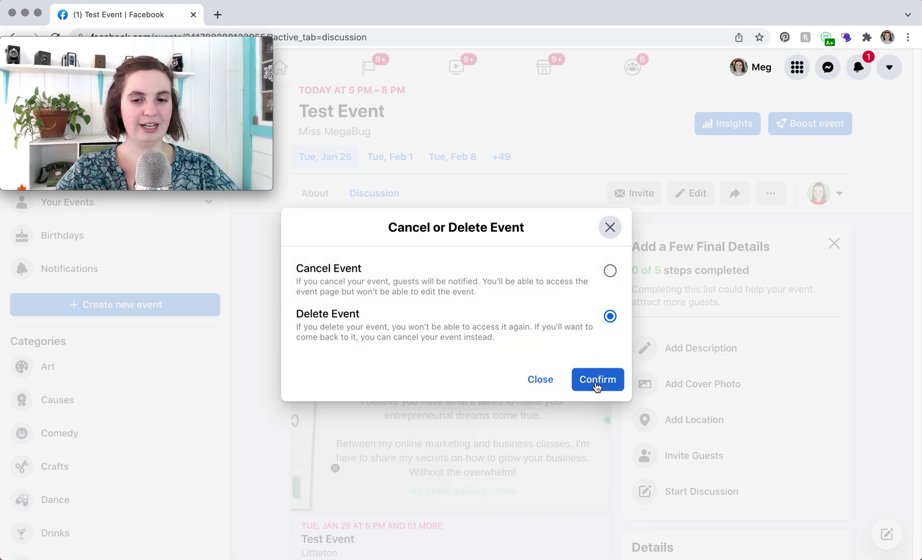
{"action": "left_click", "coordinate": [595, 386]}
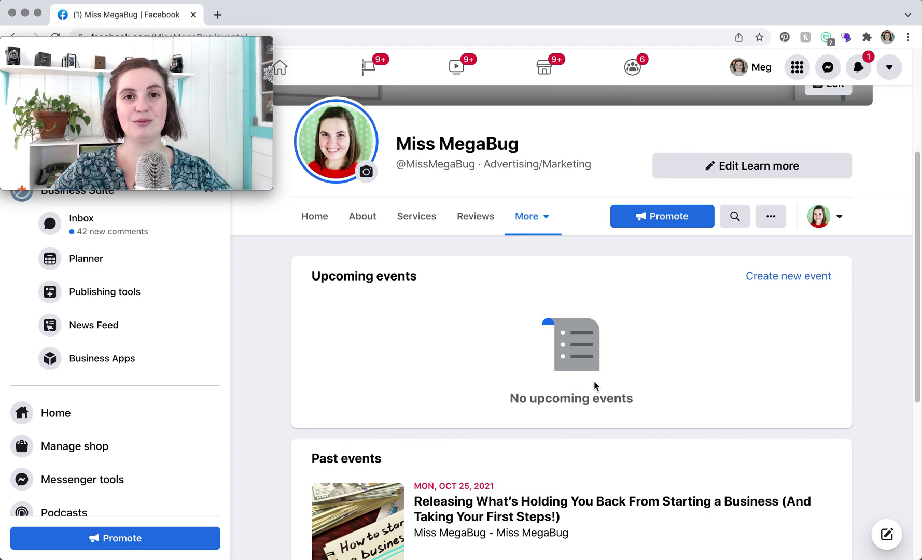
{"action": "left_click", "coordinate": [788, 276]}
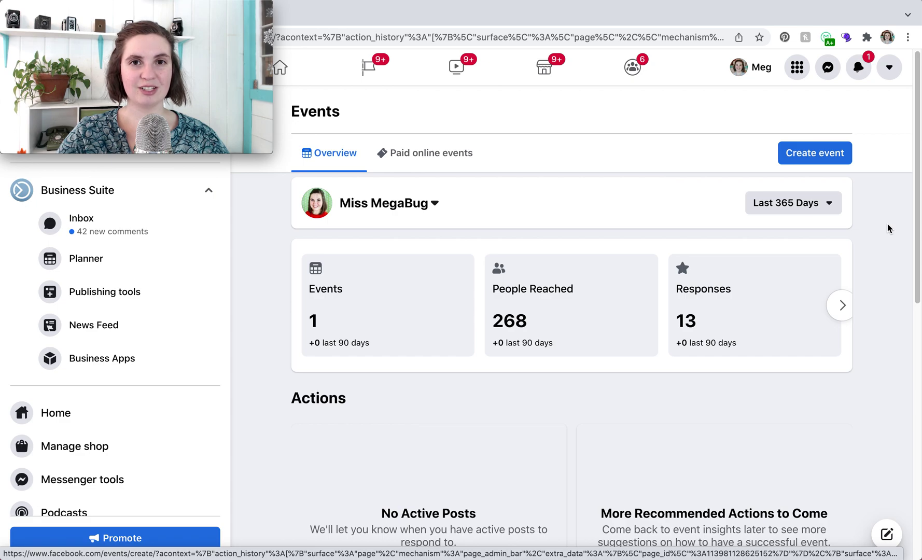
- Start a new online event, switching from General to a Class set up as a course of classes
{"action": "left_click", "coordinate": [802, 152]}
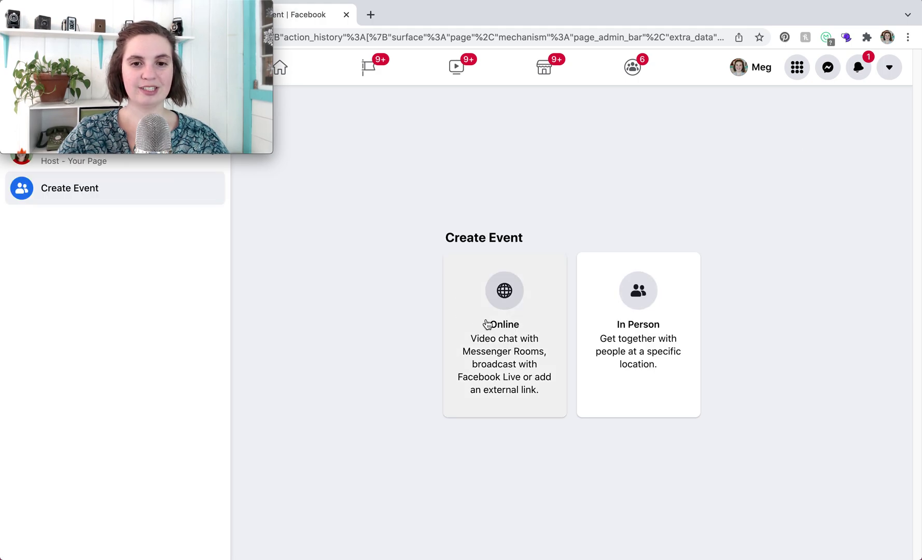
{"action": "left_click", "coordinate": [487, 324]}
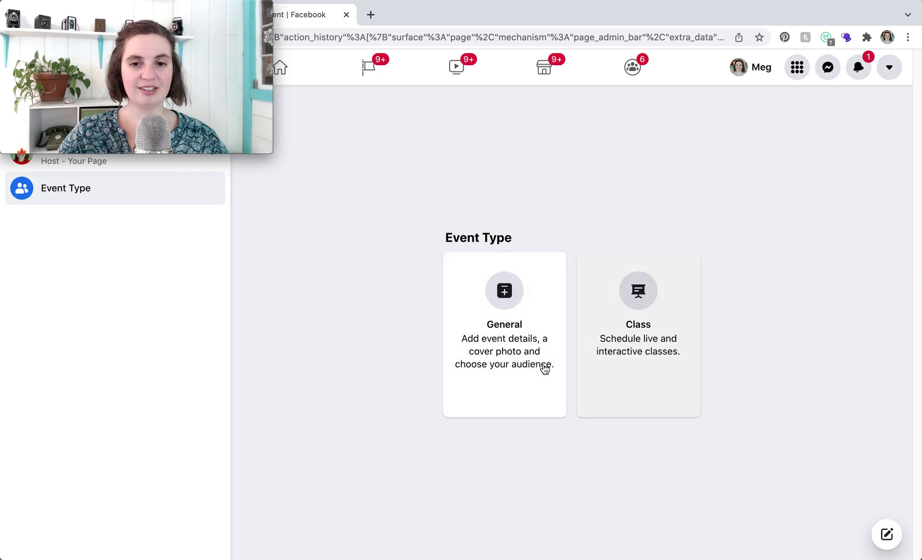
{"action": "left_click", "coordinate": [517, 361]}
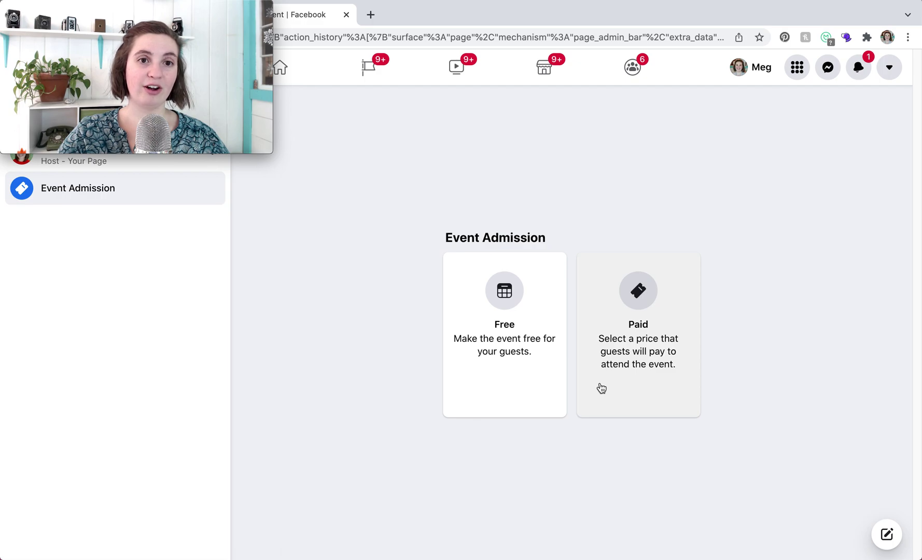
{"action": "left_click_drag", "start_coordinate": [220, 25], "coordinate": [196, 174]}
{"action": "left_click", "coordinate": [18, 113]}
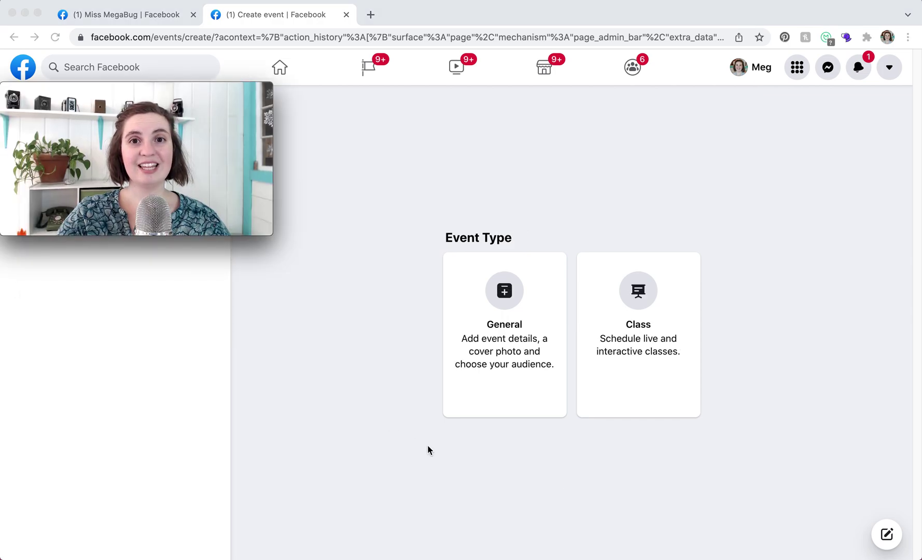
{"action": "left_click", "coordinate": [639, 391]}
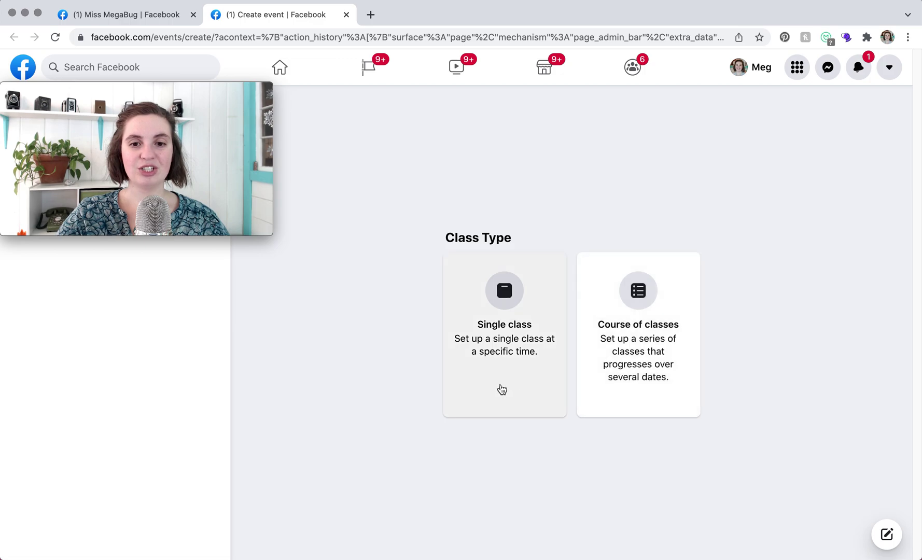
{"action": "left_click", "coordinate": [666, 389]}
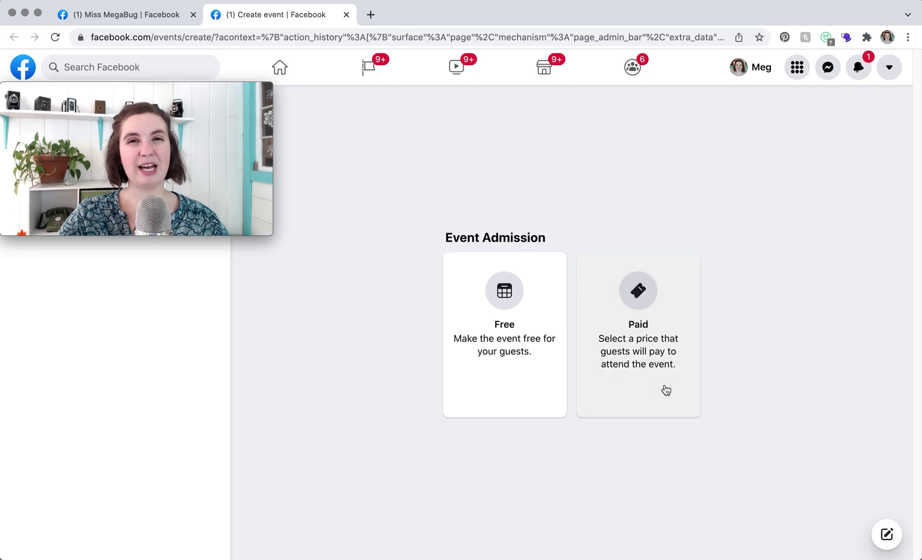